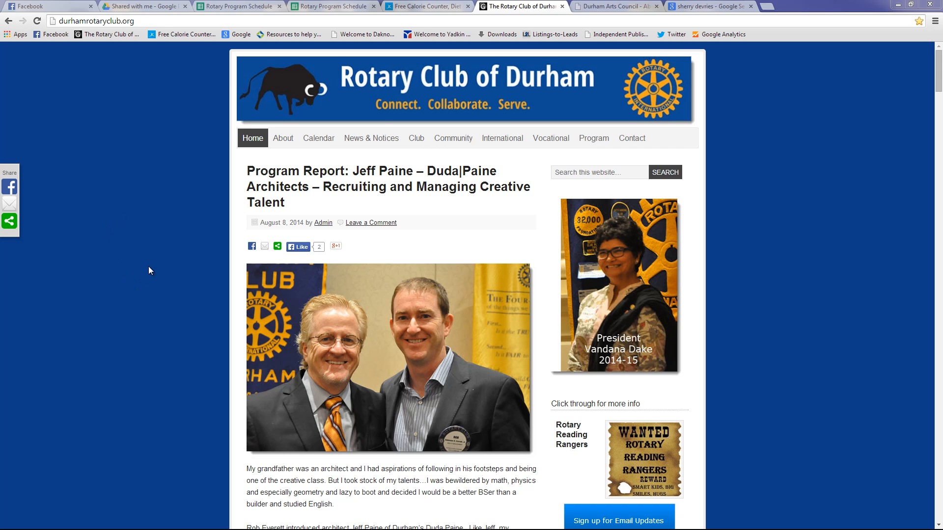
Log in to the site's admin Dashboard as the admin user with the account password
left_click(616, 270)
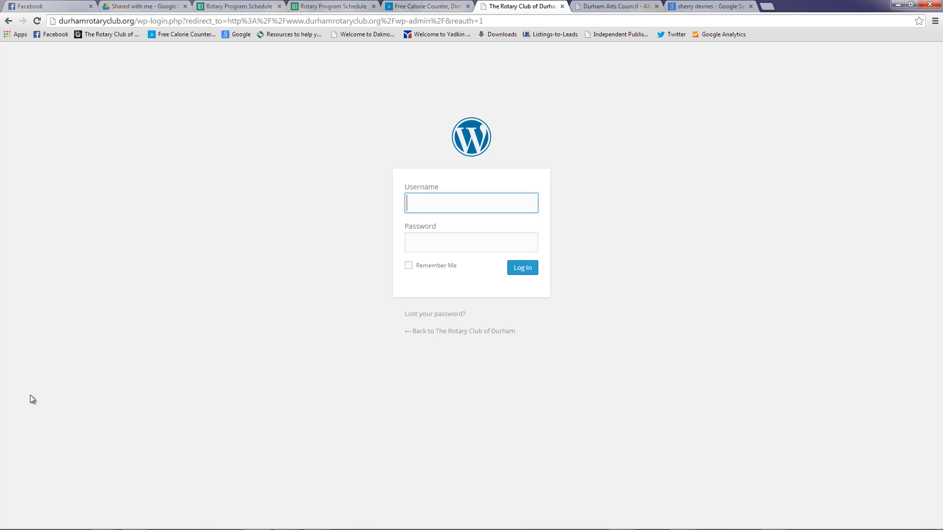
type("admin")
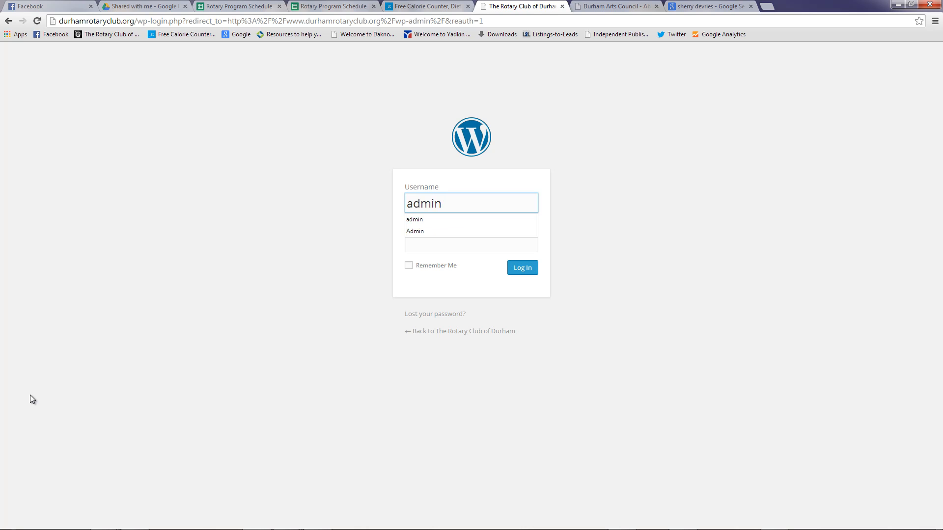
left_click(418, 245)
type("************")
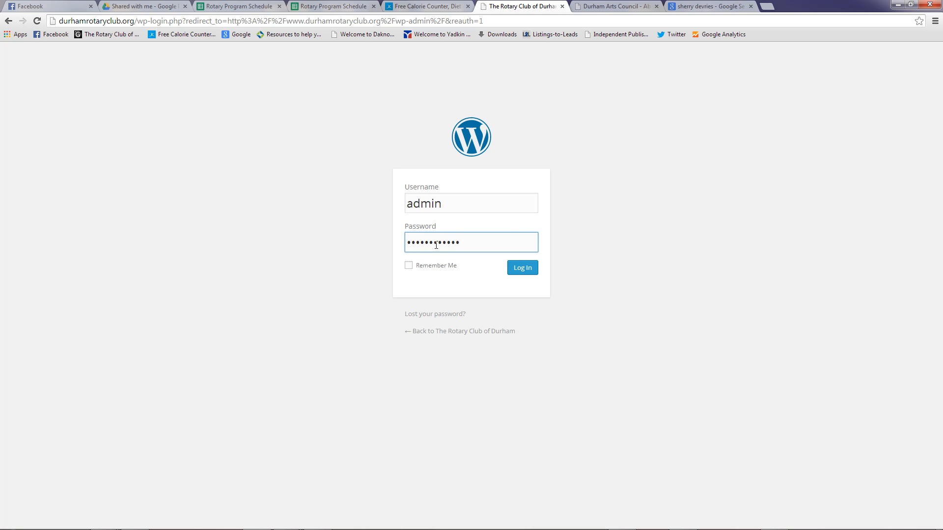
left_click(523, 269)
left_click(524, 269)
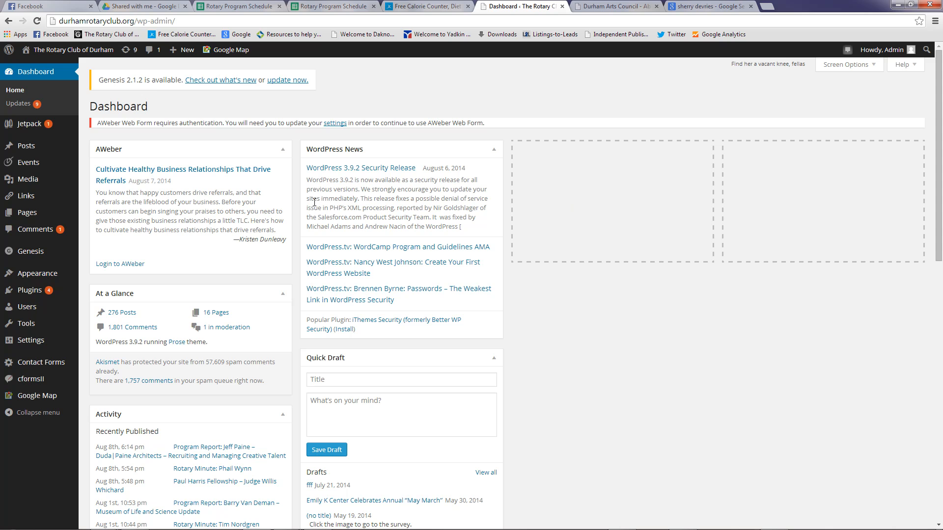
Create a new Event from the admin bar's + New menu
mouse_move(186, 53)
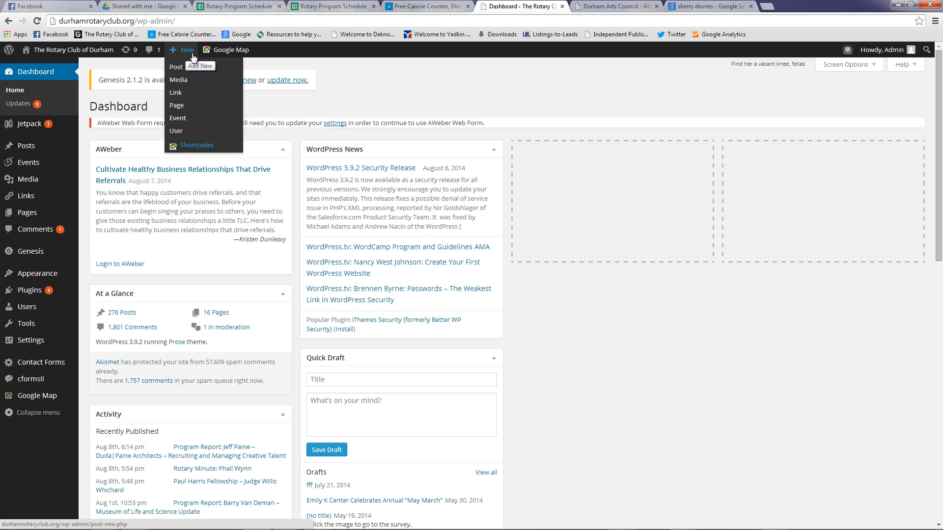
left_click(178, 119)
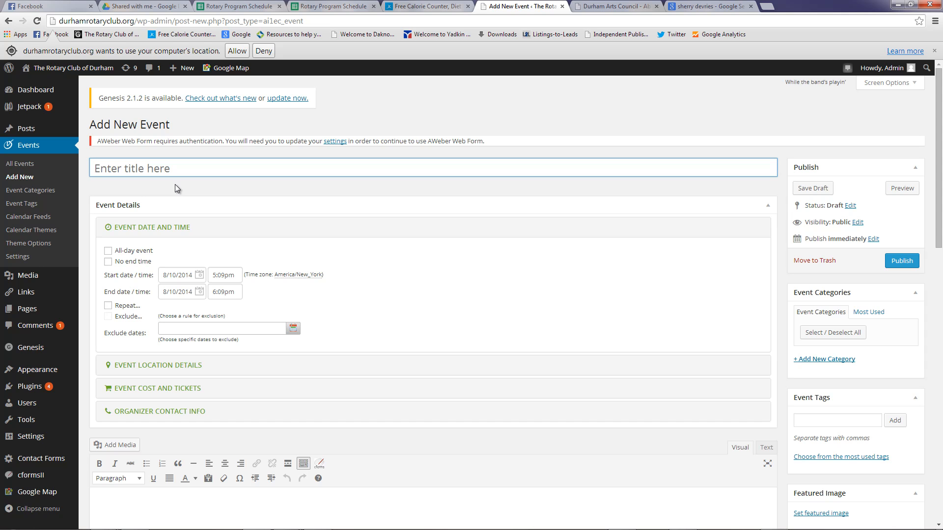
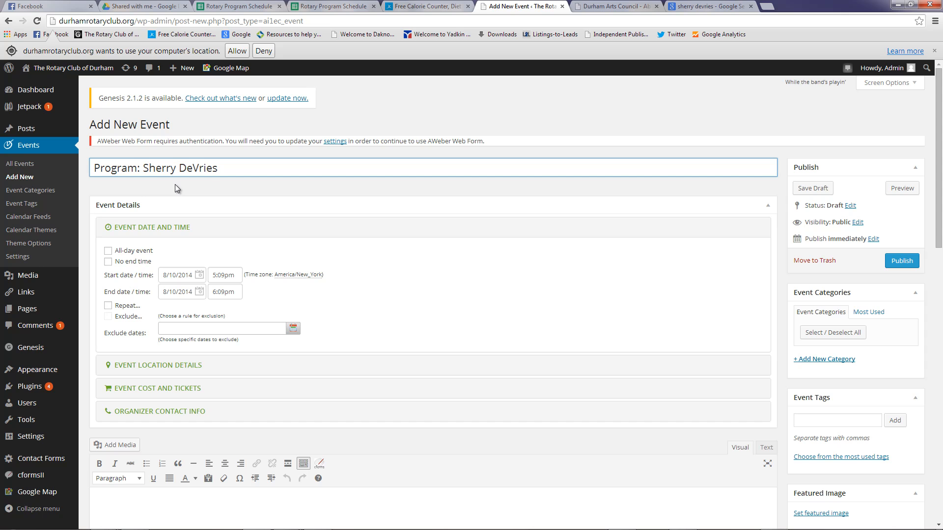
Title the event 'Program:' plus the speaker's name and '- Update on the Durham Arts Council'
type(" - Update on the Durham")
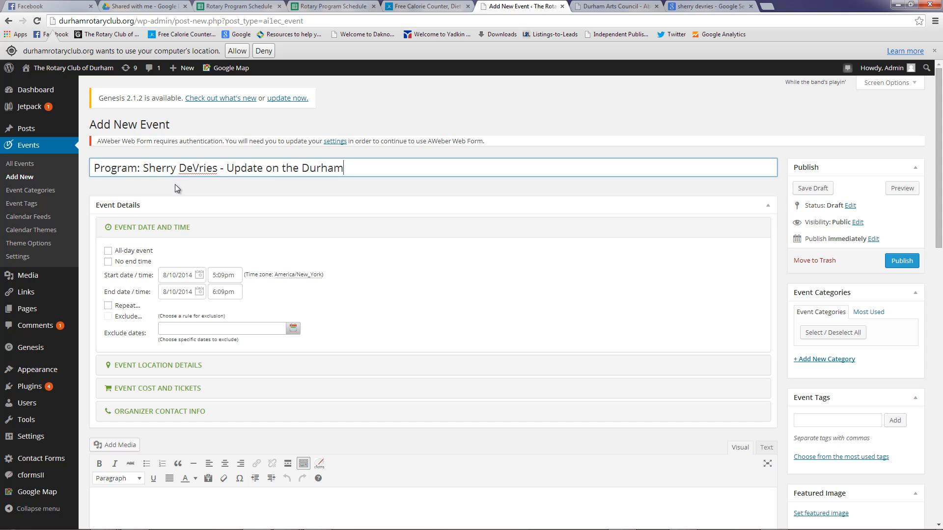
type(" Arts Council")
Set the event date to 8/11/2014, starting at 12:30pm and ending at 1:30pm
left_click(199, 275)
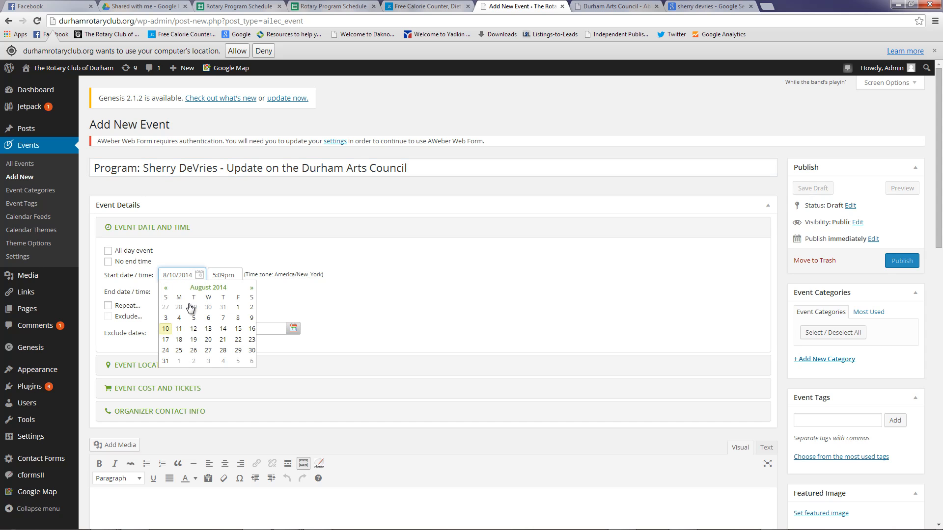
left_click(179, 329)
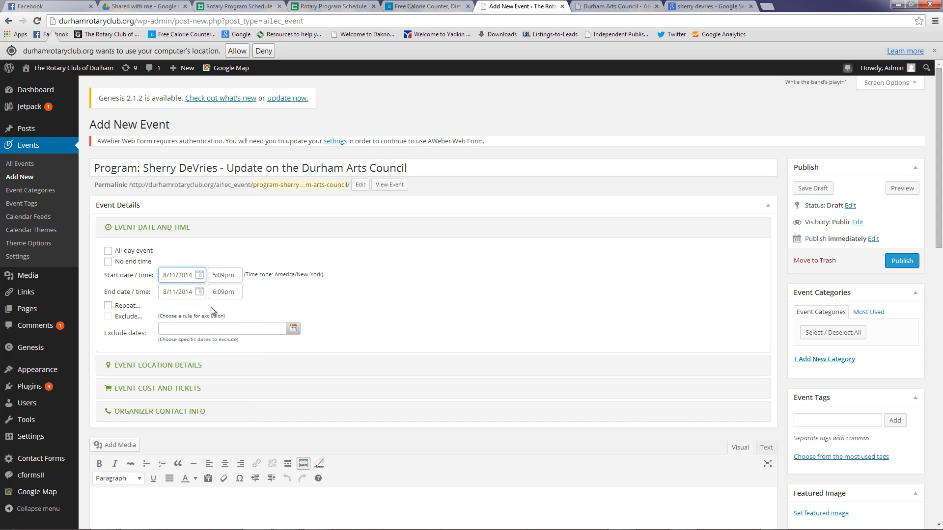
left_click(220, 275)
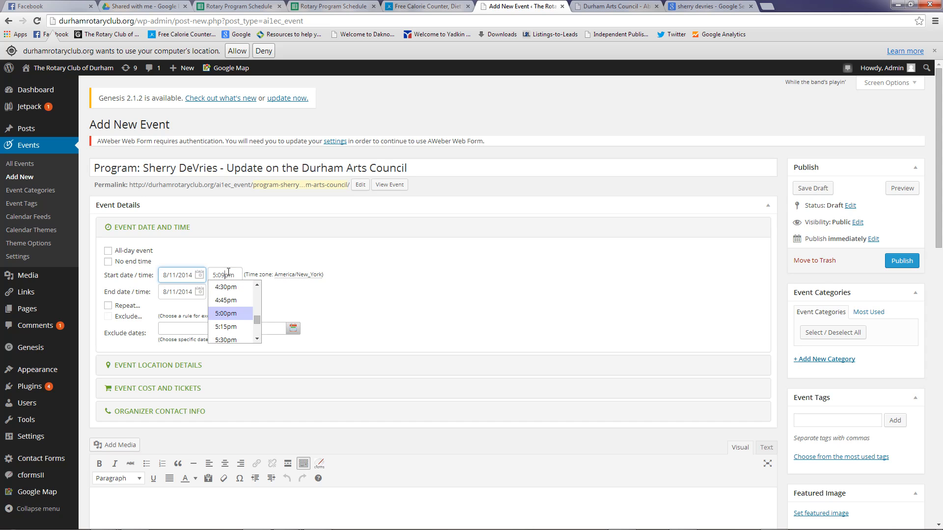
left_click(257, 284)
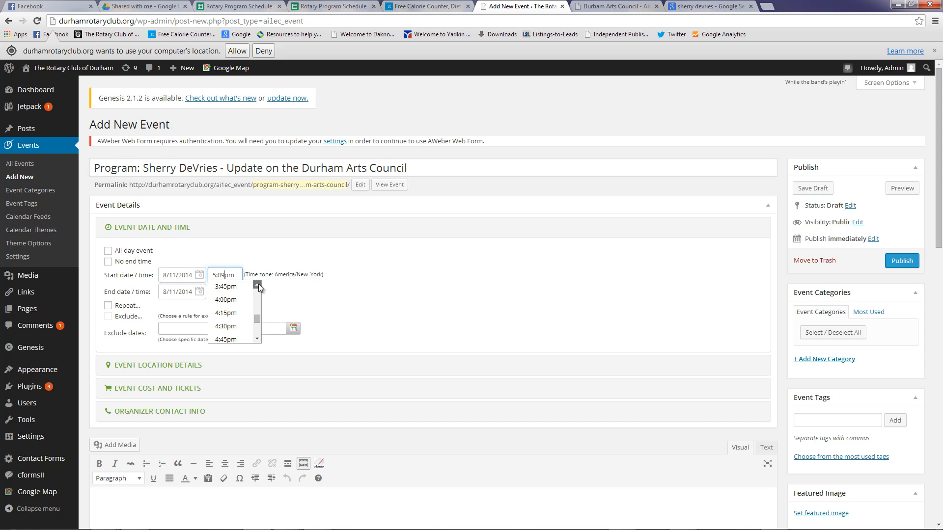
left_click(258, 285)
left_click(257, 285)
left_click(258, 285)
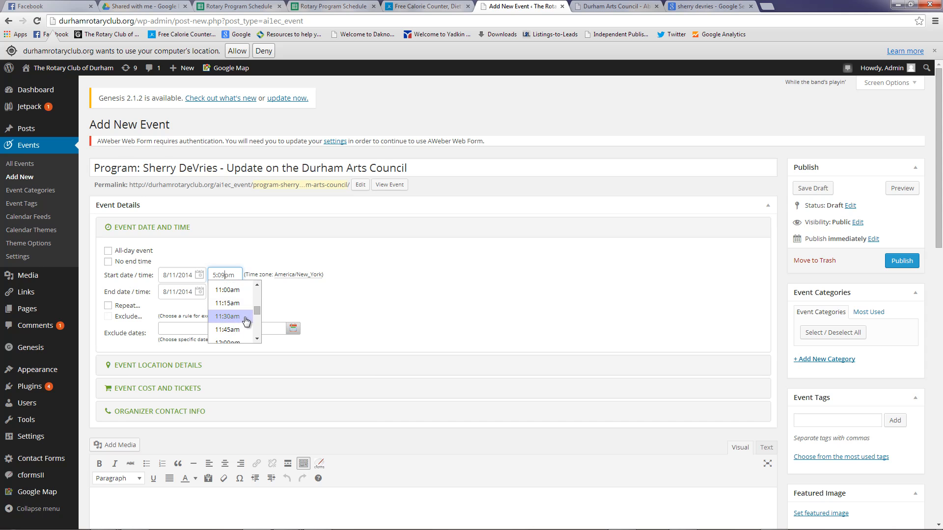
left_click(256, 339)
left_click(257, 339)
left_click(257, 339)
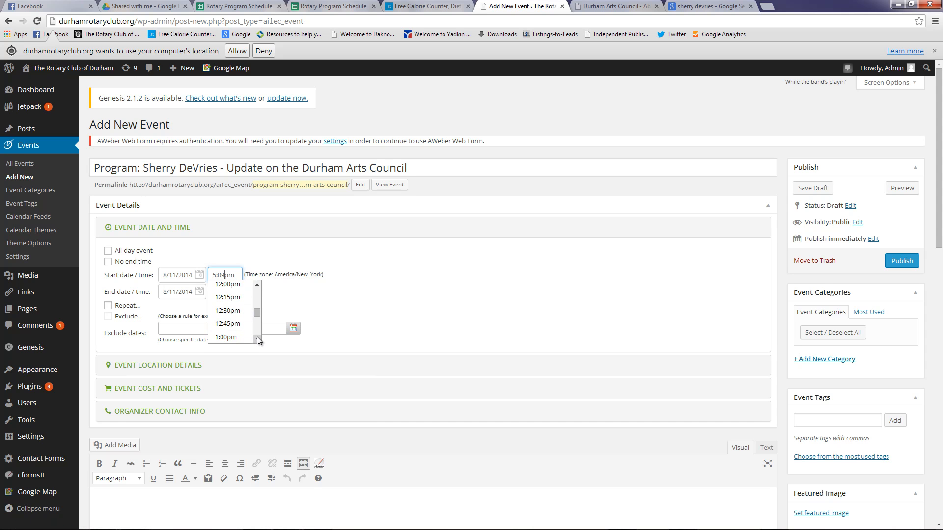
left_click(230, 311)
left_click(233, 292)
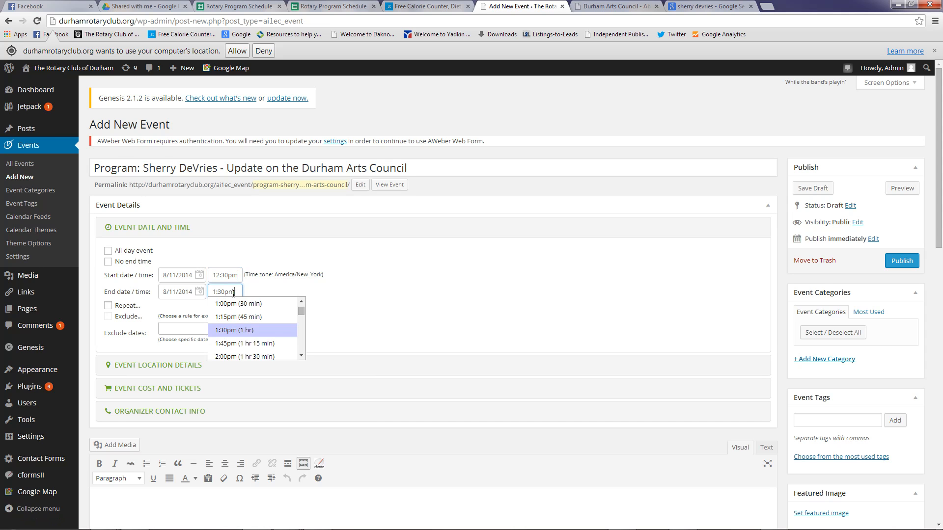
left_click(240, 330)
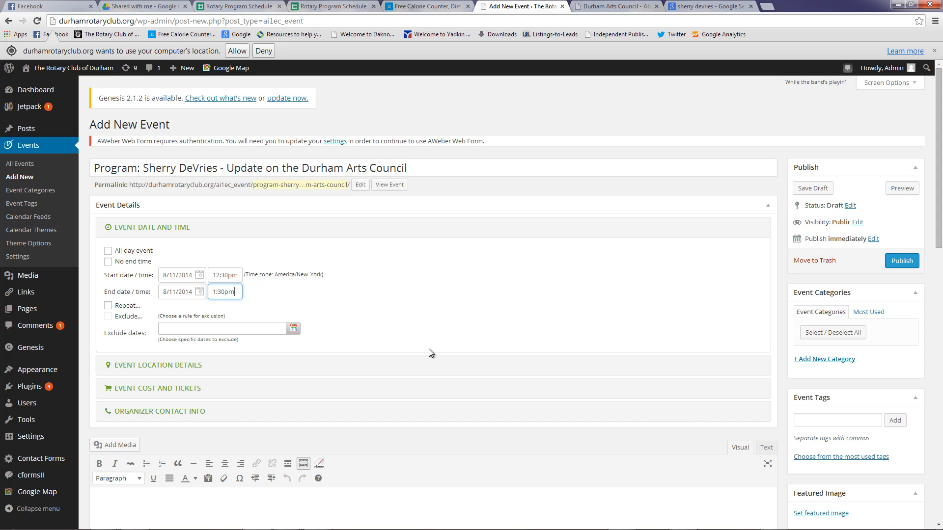
left_click(129, 364)
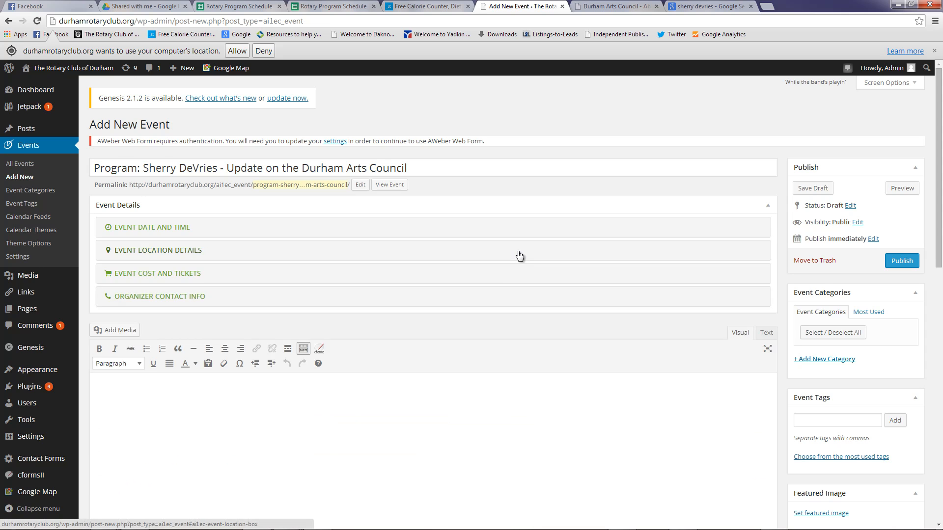
Set the venue to Civic Center, 301 West Morgan Street, Durham, with a Google Map shown
left_click(519, 255)
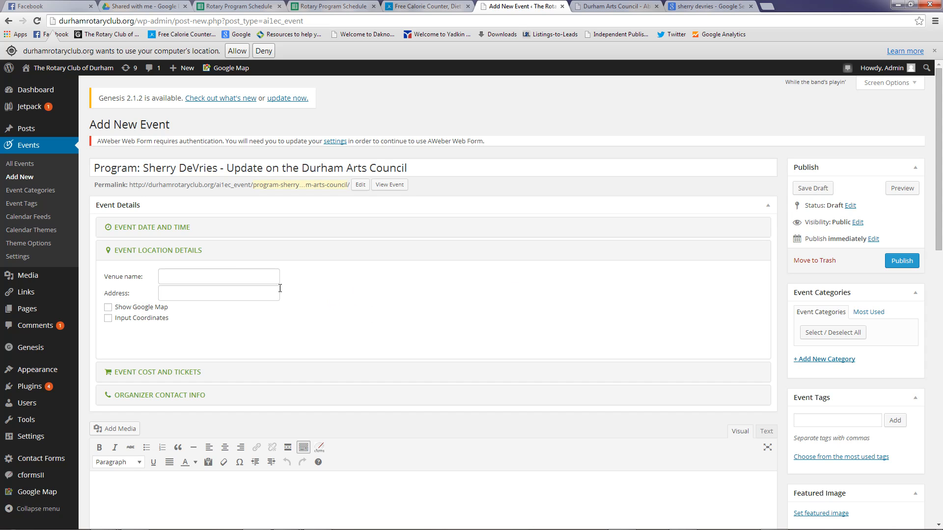
left_click(220, 281)
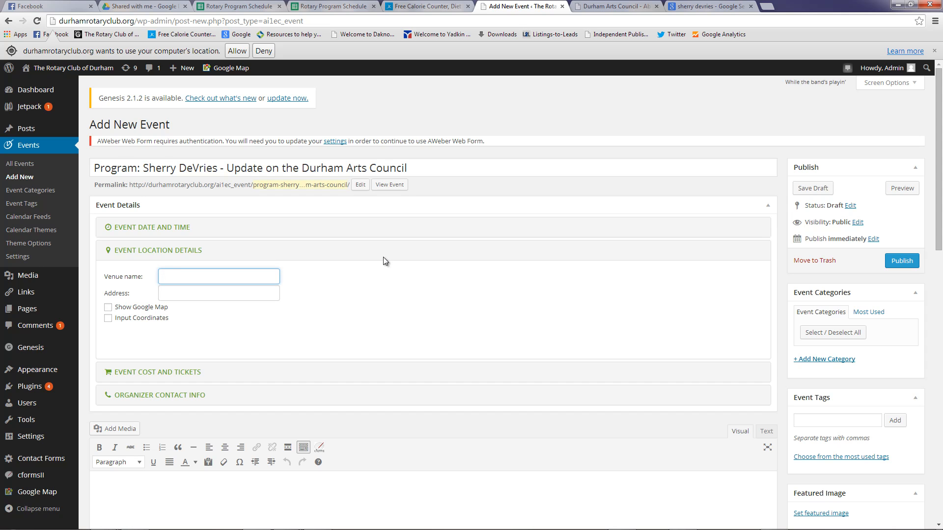
type("Civic Center")
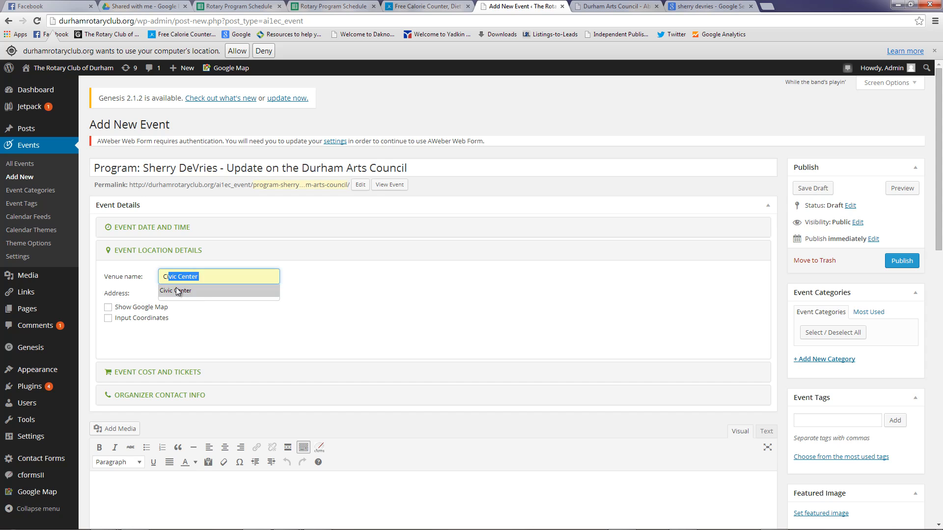
left_click(175, 289)
left_click(208, 290)
type("301 W")
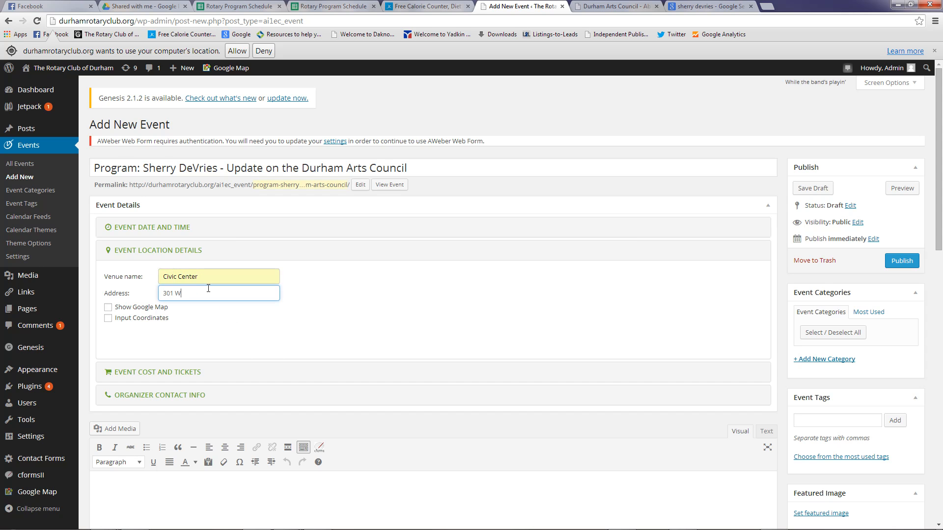
type(" Morgan St Durham")
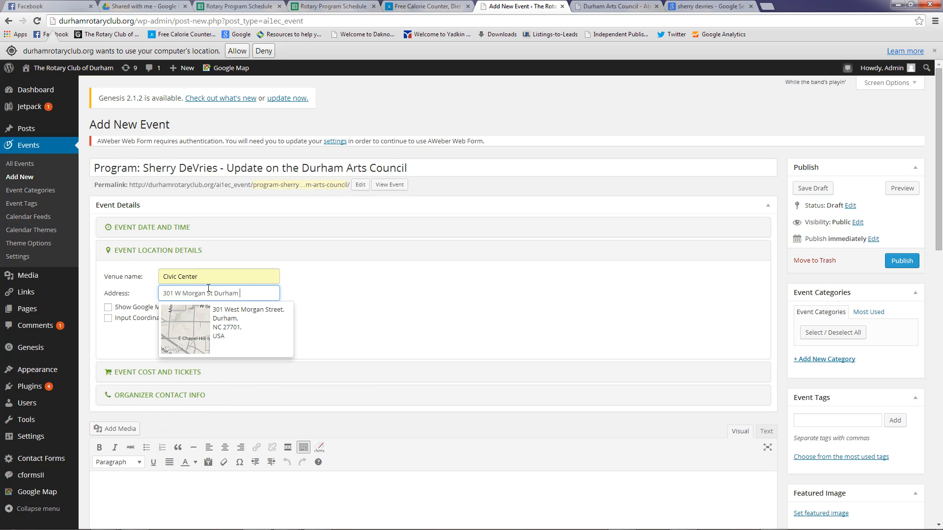
left_click(222, 328)
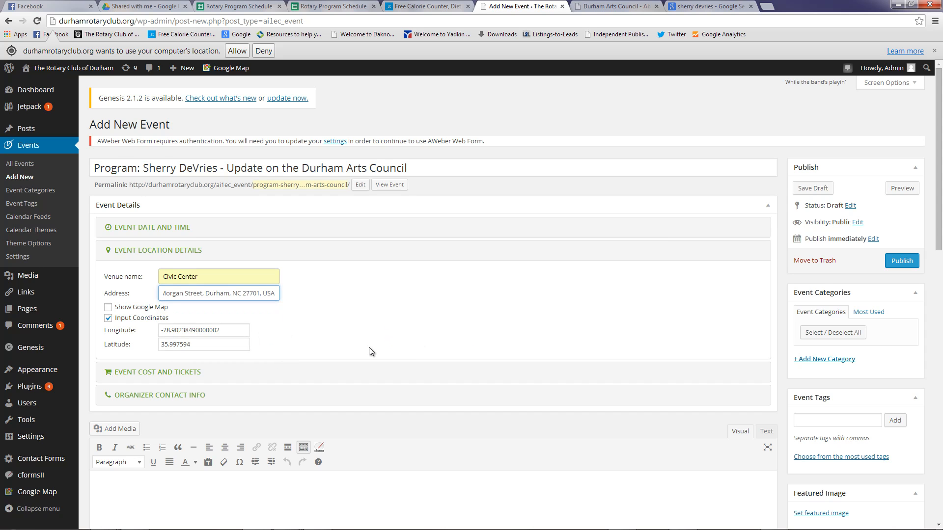
left_click(108, 308)
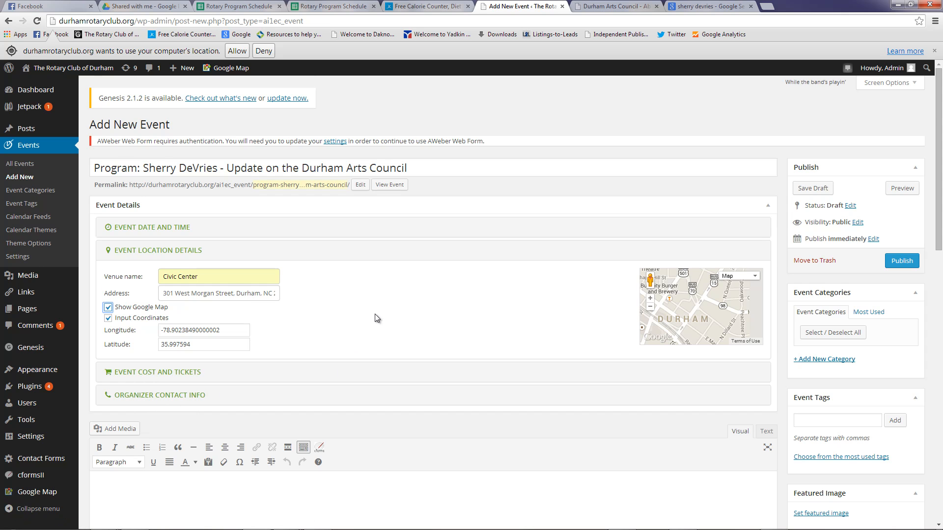
scroll(349, 354, "down", 3)
Paste the speaker's three-paragraph biography into the Visual editor, with the cursor at its start
left_click(105, 349)
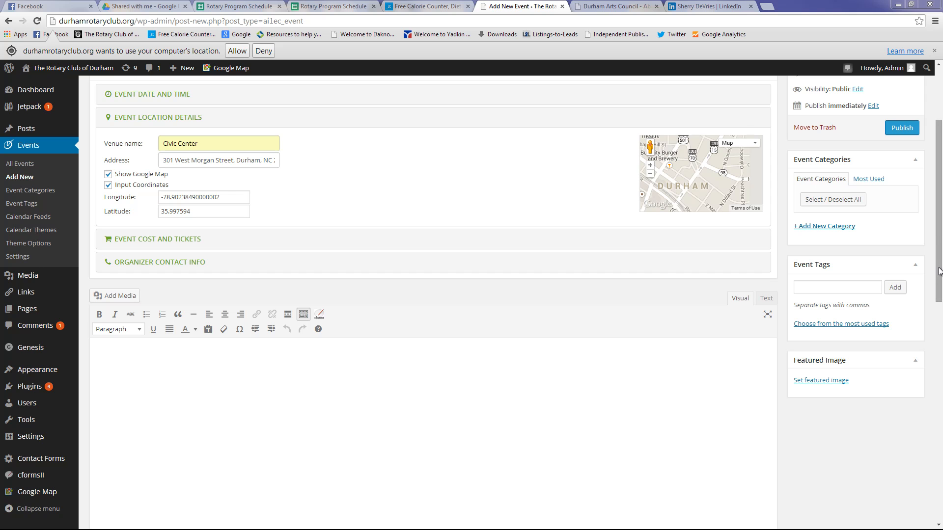
left_click_drag(940, 279, 940, 321)
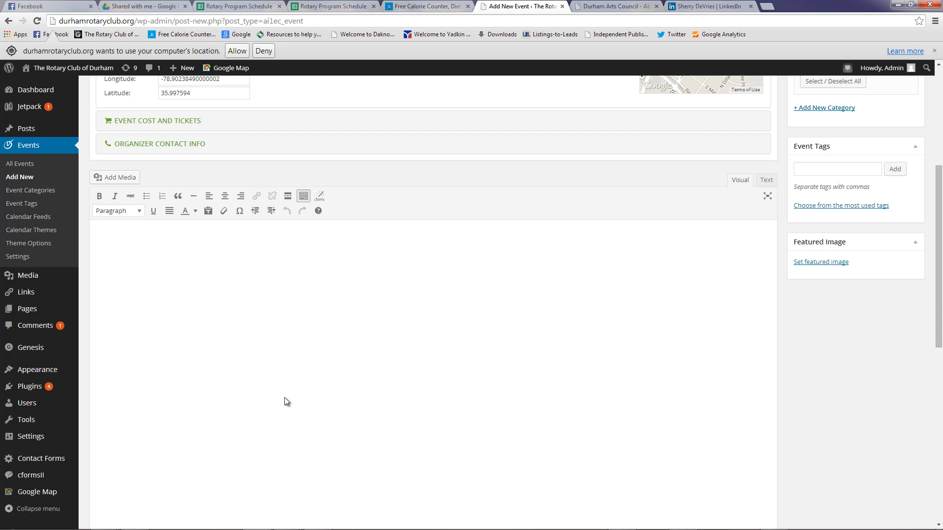
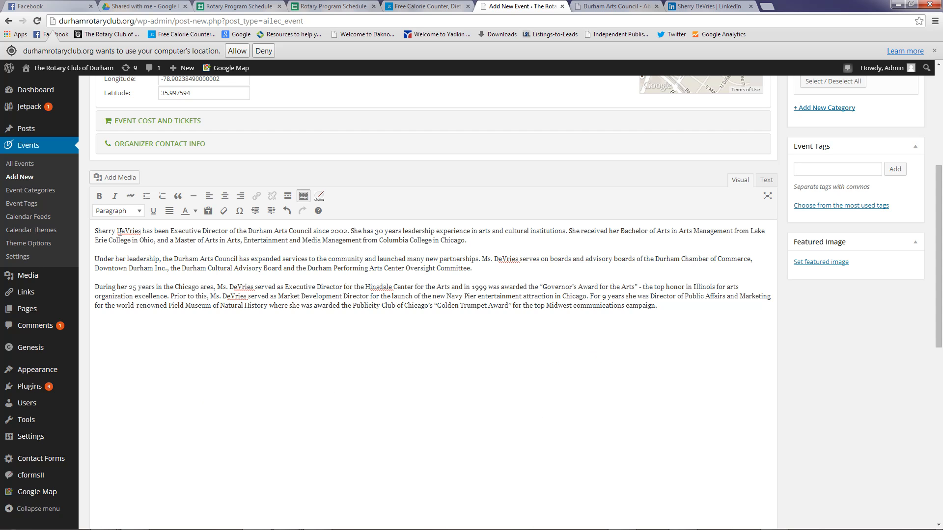
left_click(96, 231)
Go to the Upload Files tab under Add Media and bring up the computer's file picker
left_click(115, 177)
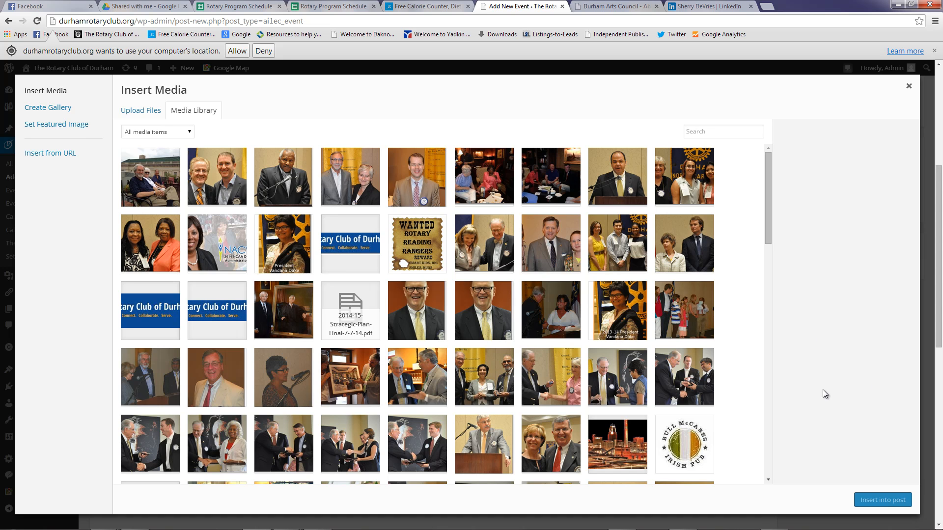
left_click(138, 112)
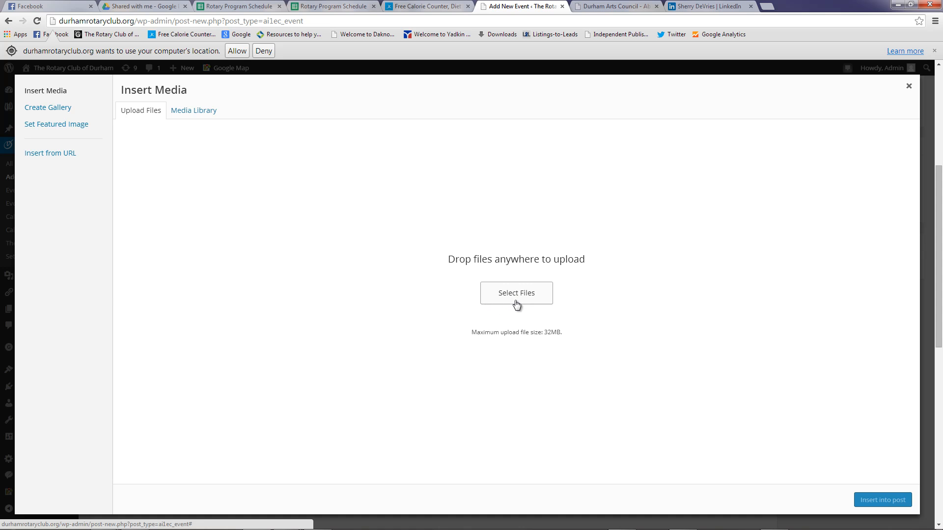
left_click(544, 294)
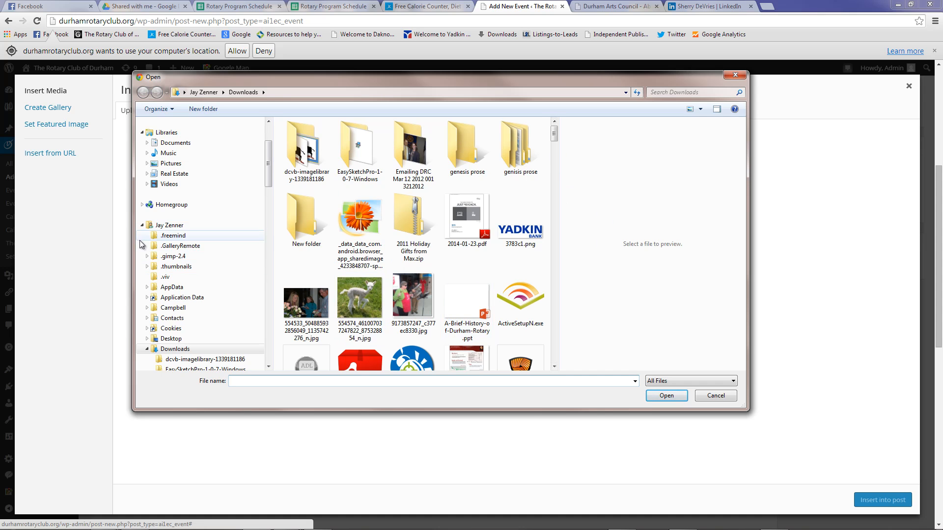
Upload the speaker's photo and durhamArtscouncillogo.jpg from Documents > My Documents > Rotary
left_click(147, 143)
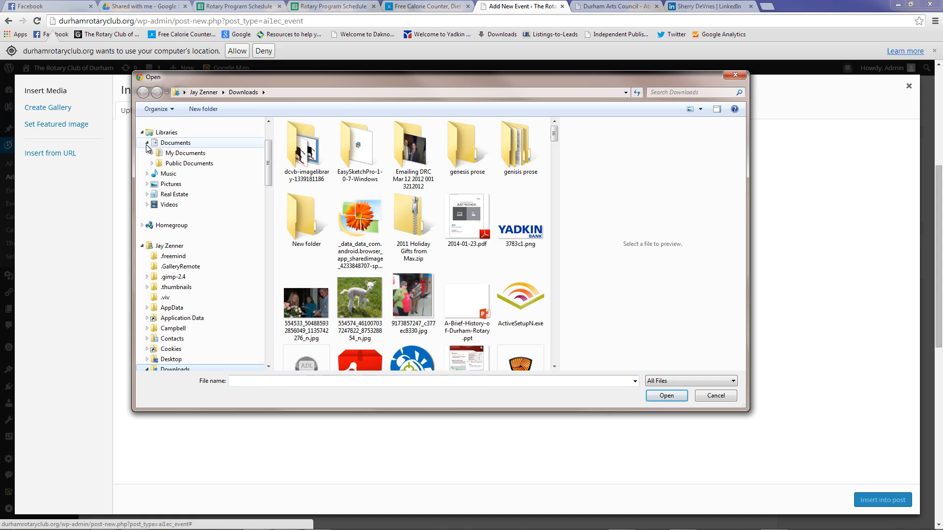
left_click(152, 154)
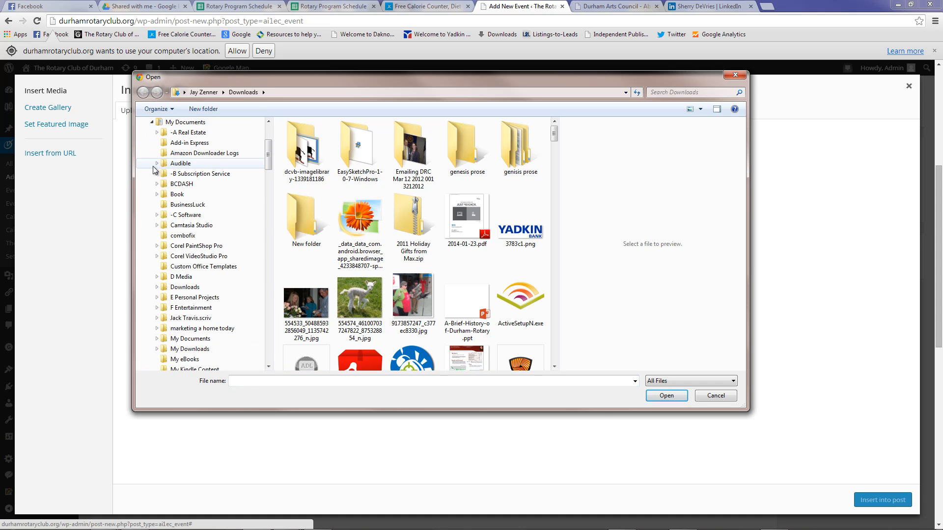
left_click_drag(270, 169, 272, 204)
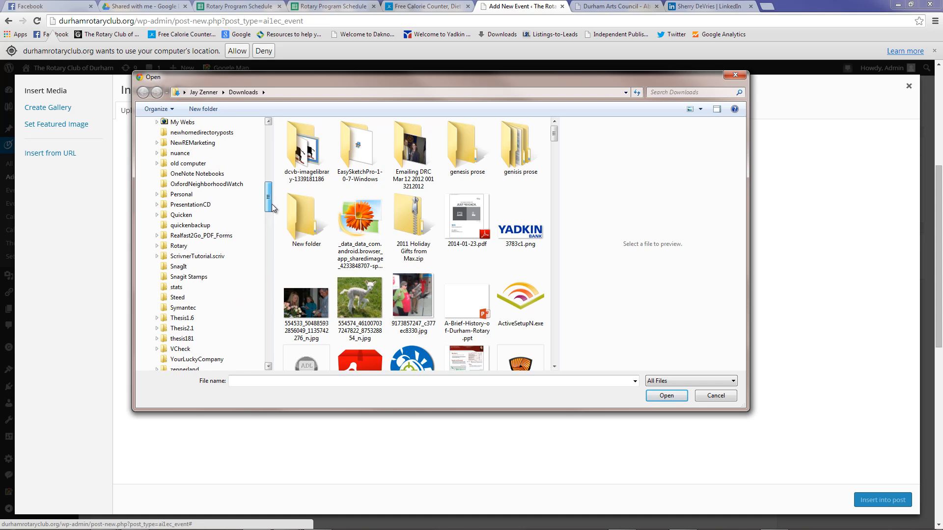
left_click(183, 249)
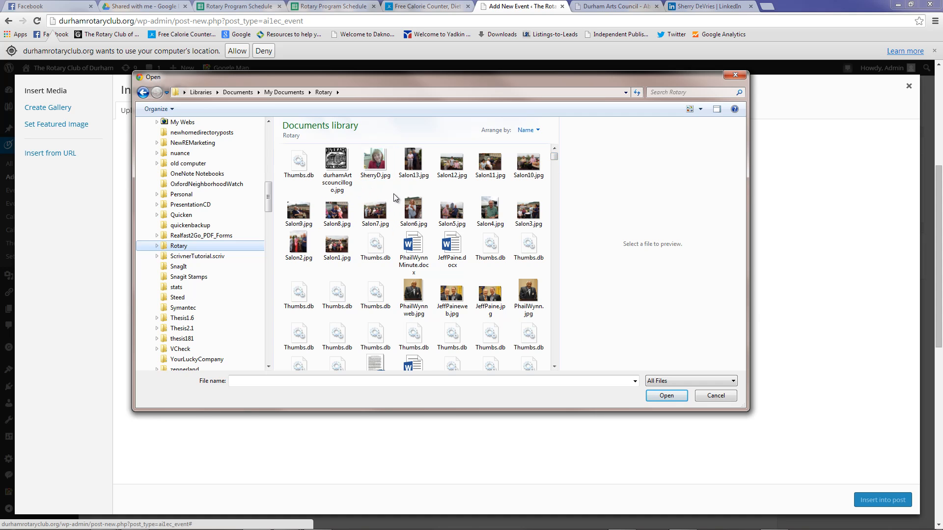
left_click(371, 164)
left_click(336, 163, "ctrl")
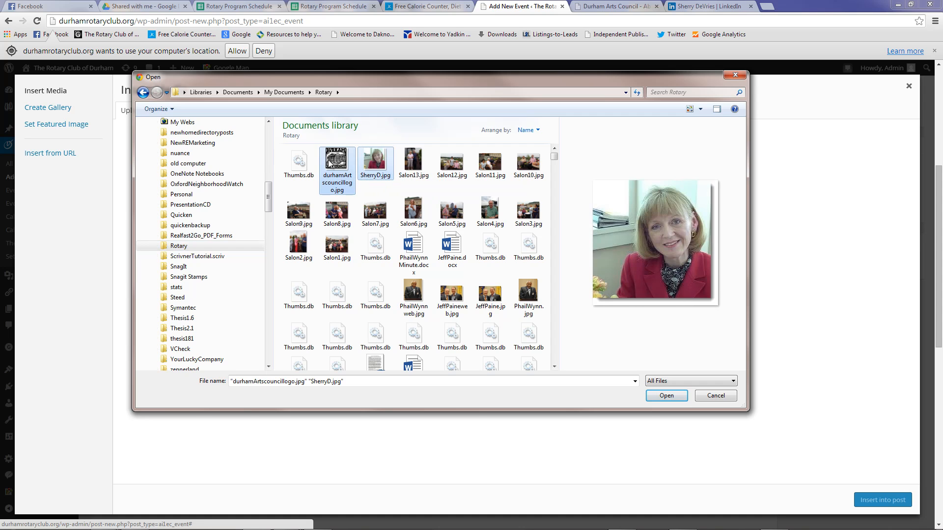
left_click(661, 396)
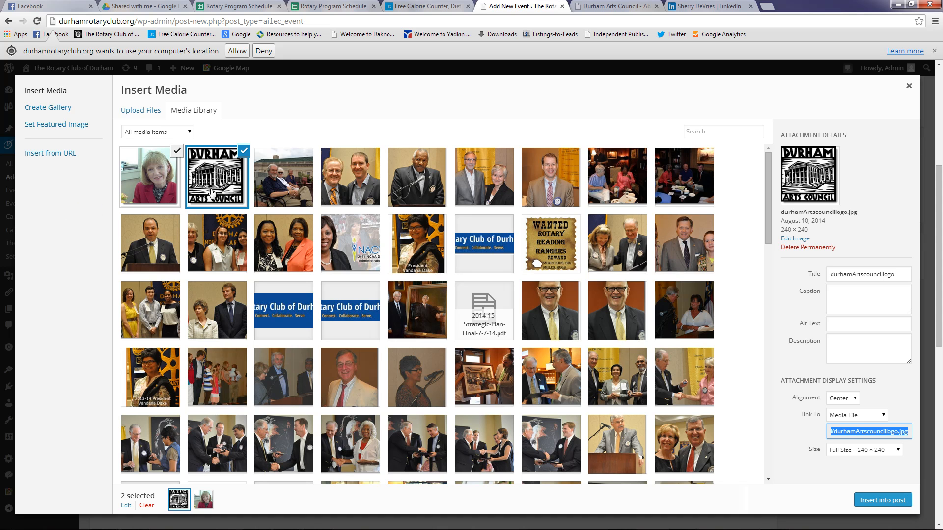
Insert only the speaker's photo into the description, leaving the logo unselected
left_click(244, 155)
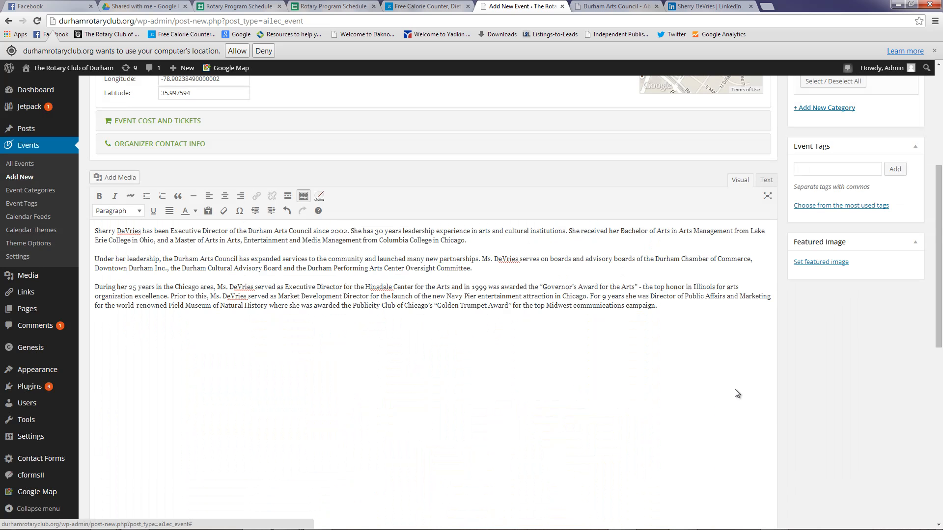
left_click(870, 502)
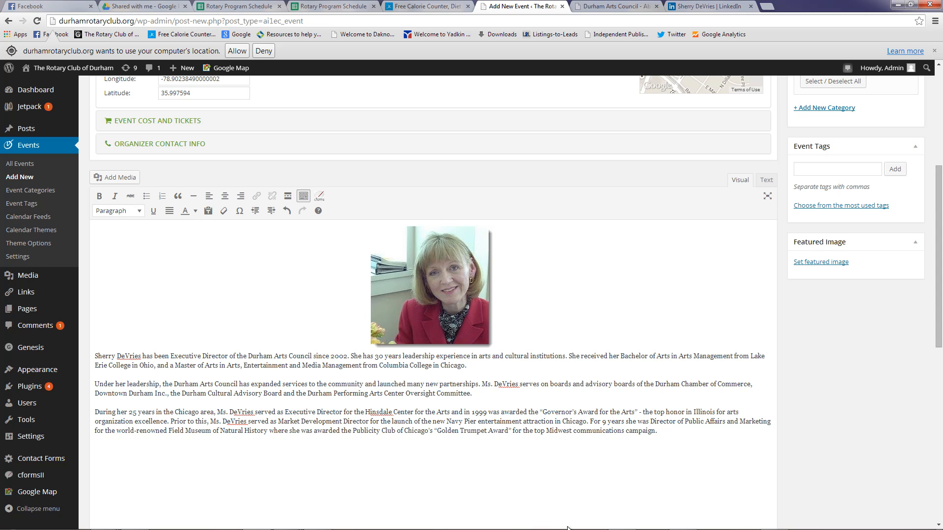
Set the speaker photo's alignment to Left in Image Details so the biography wraps beside it
right_click(422, 297)
left_click(314, 278)
left_click(414, 296)
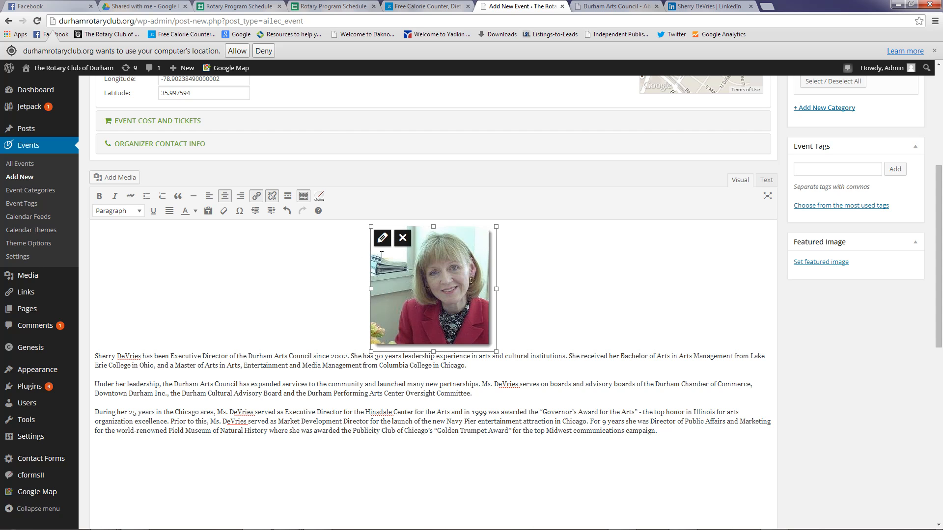
left_click(382, 239)
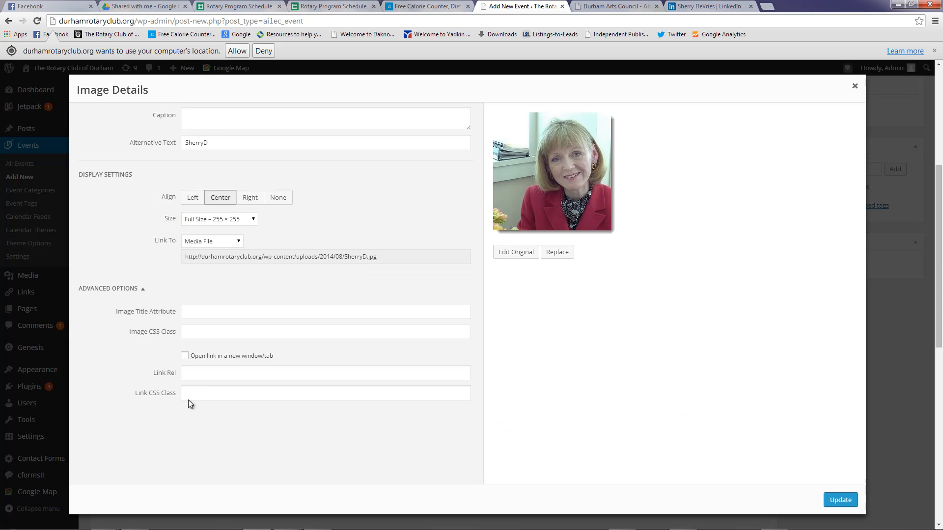
scroll(658, 382, "up", 4)
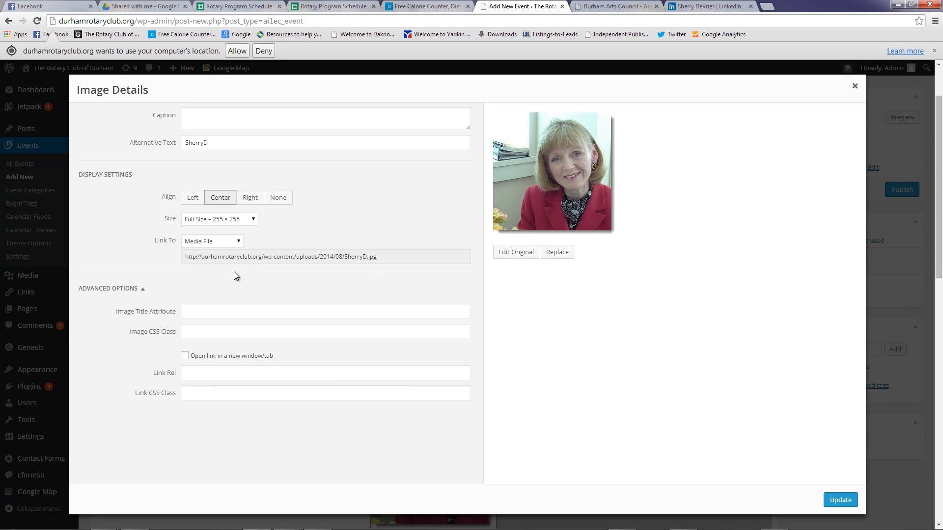
left_click(189, 198)
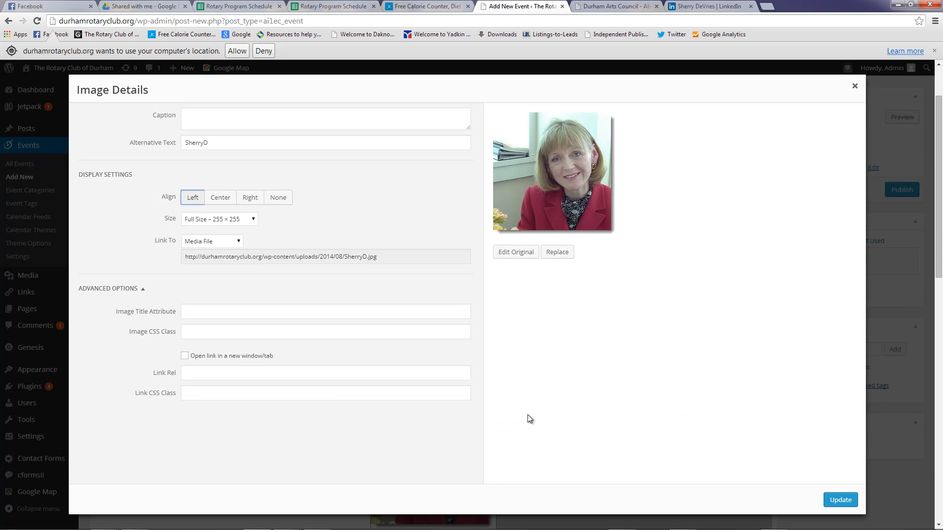
left_click(835, 500)
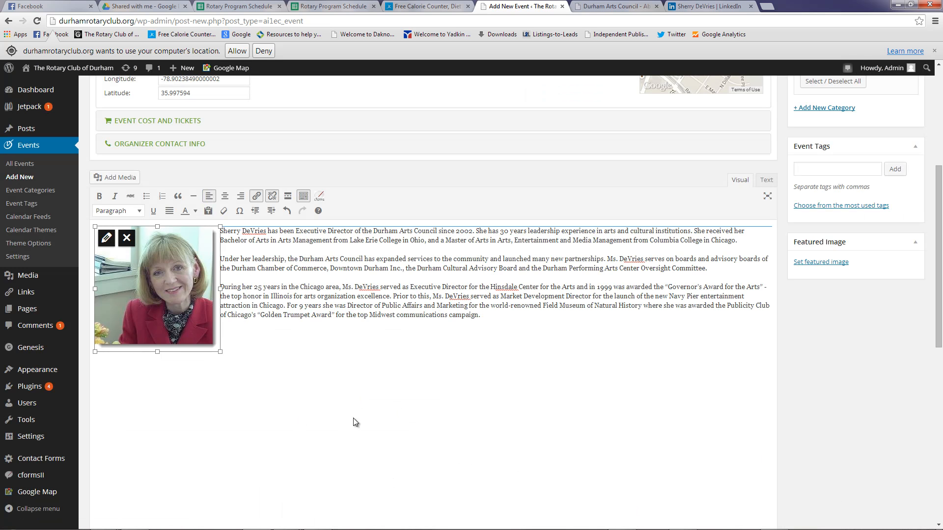
left_click(483, 319)
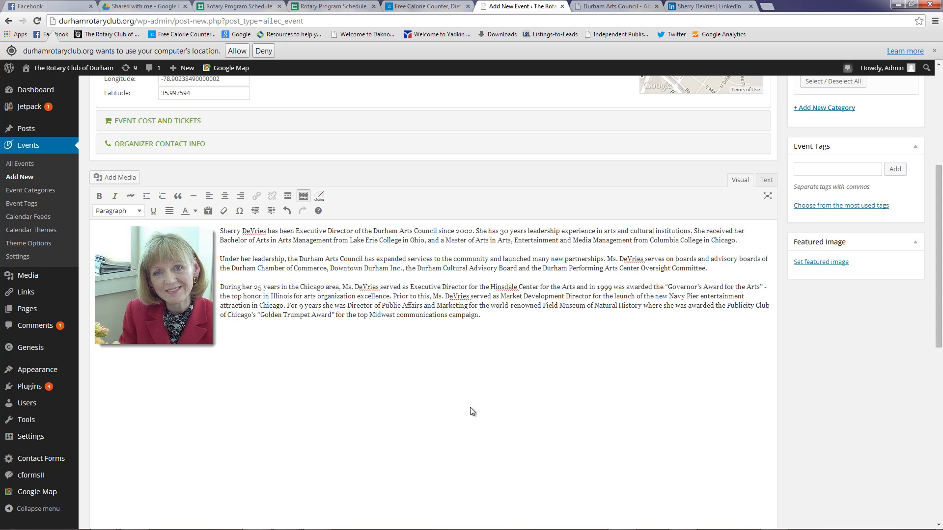
Insert the durhamArtscouncillogo image right-aligned below the bio, then preview the event
left_click(117, 180)
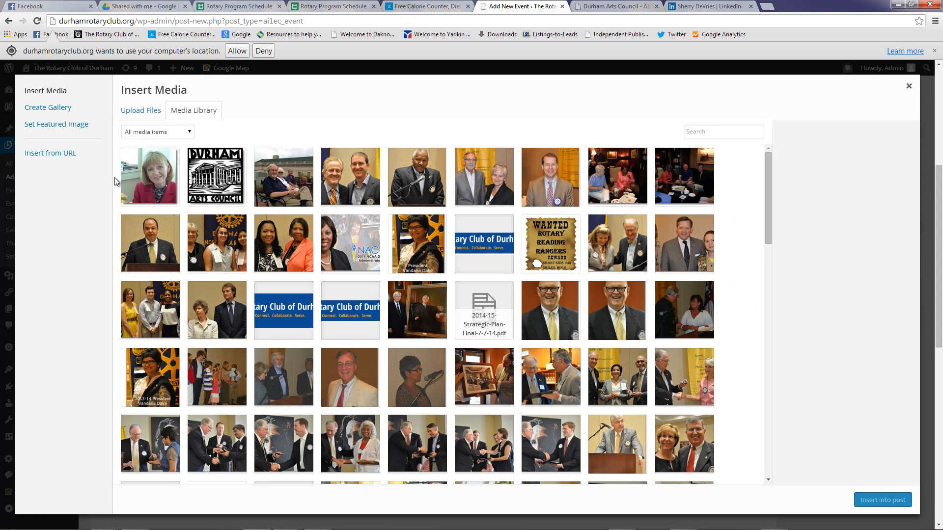
left_click(213, 174)
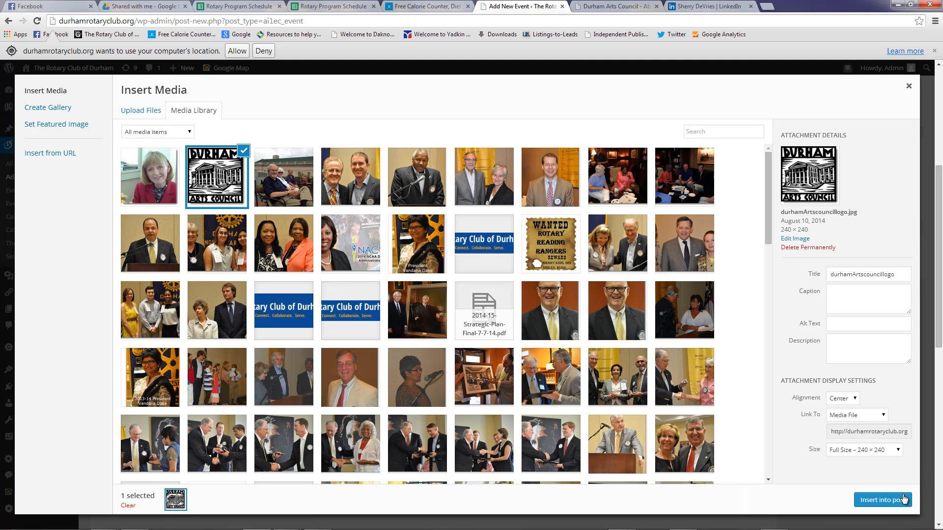
left_click(854, 399)
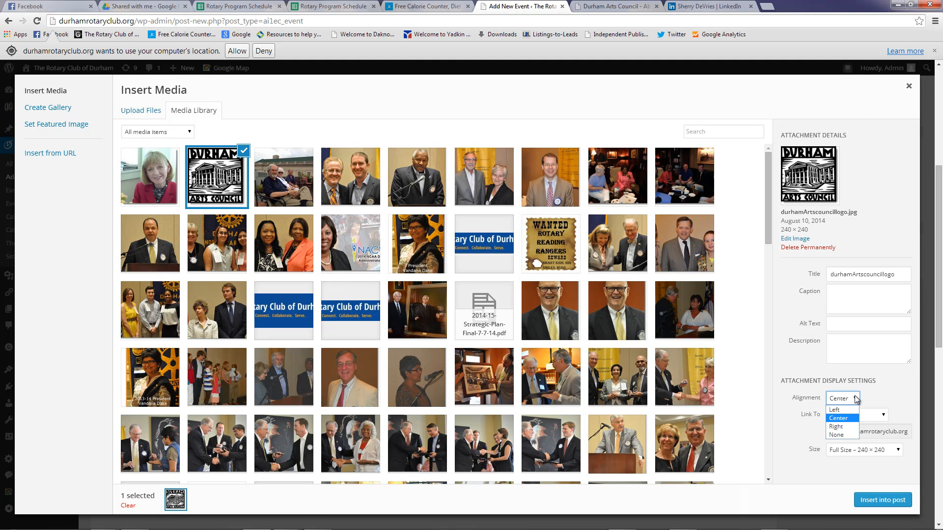
left_click(836, 427)
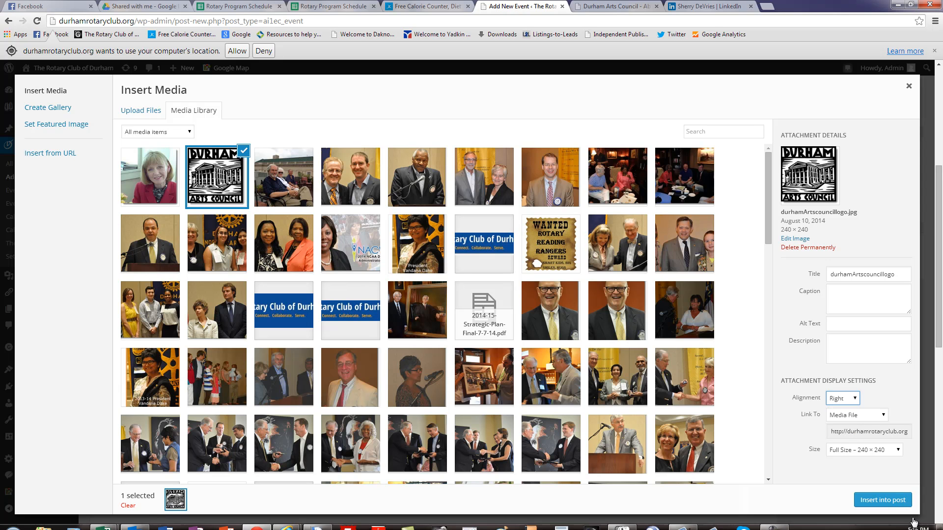
left_click(882, 499)
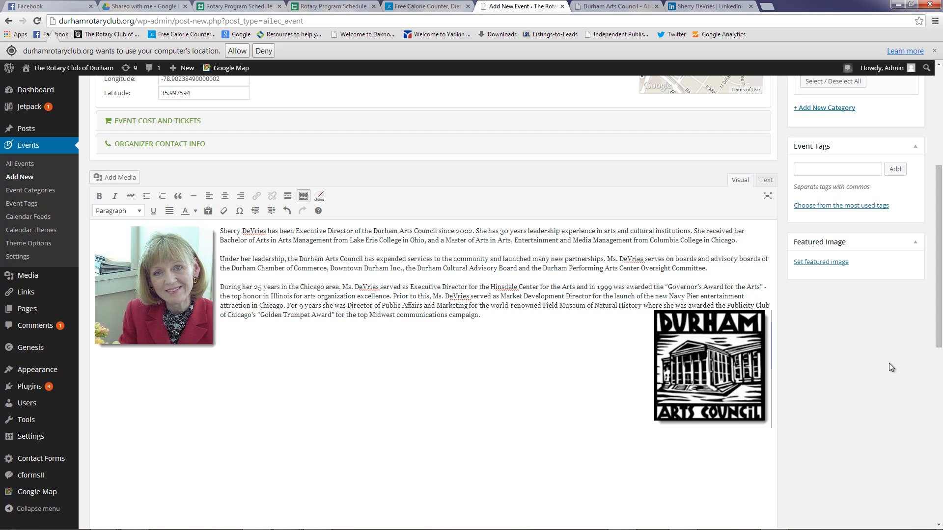
scroll(885, 371, "up", 5)
left_click(903, 190)
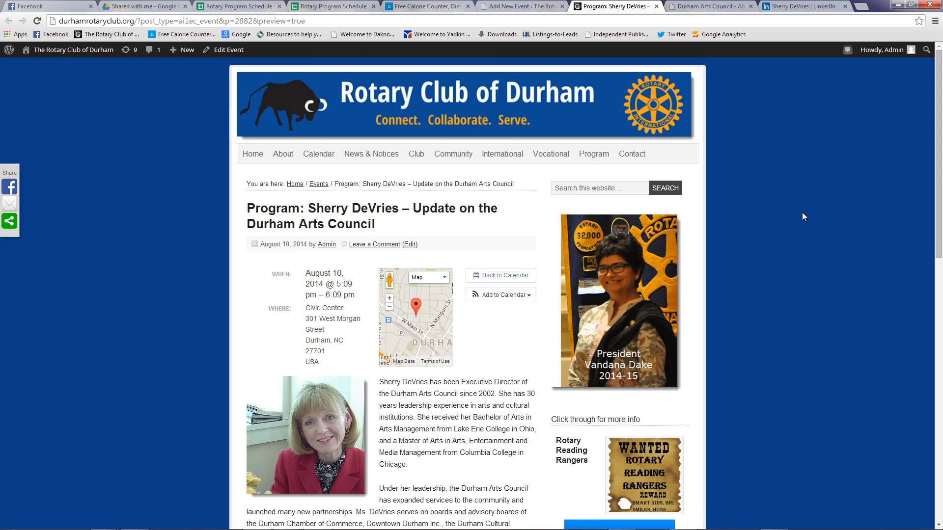
scroll(802, 212, "down", 1)
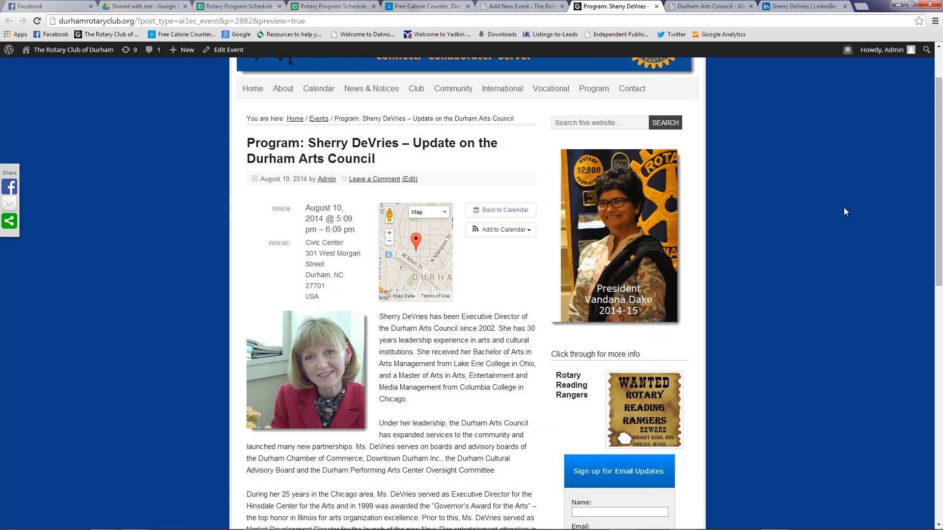
scroll(842, 205, "down", 4)
scroll(823, 206, "up", 5)
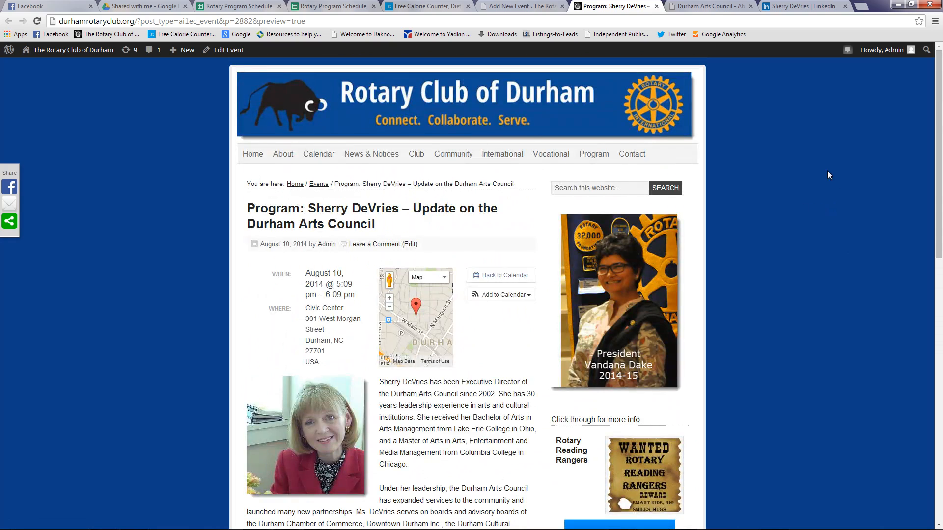
left_click(656, 6)
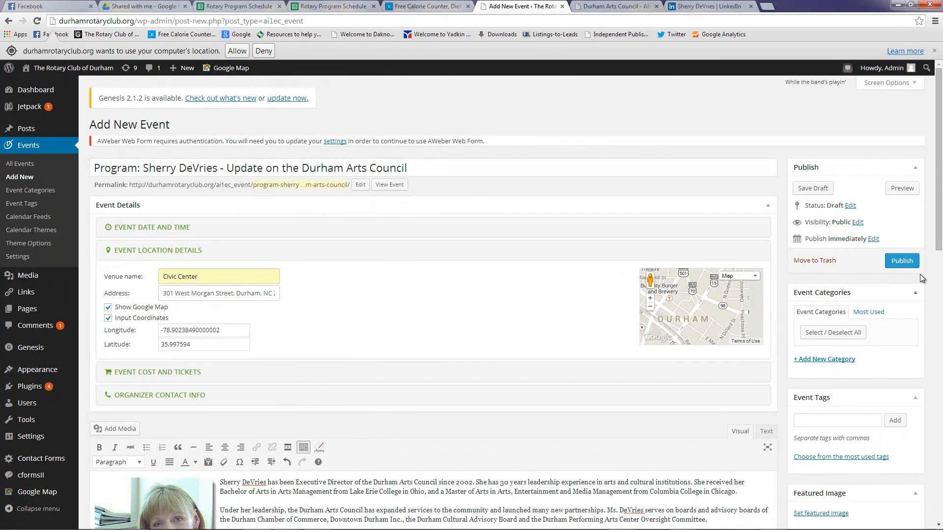
Publish the speaker's program event so it shows as Published on Aug 10, 2014
left_click(902, 262)
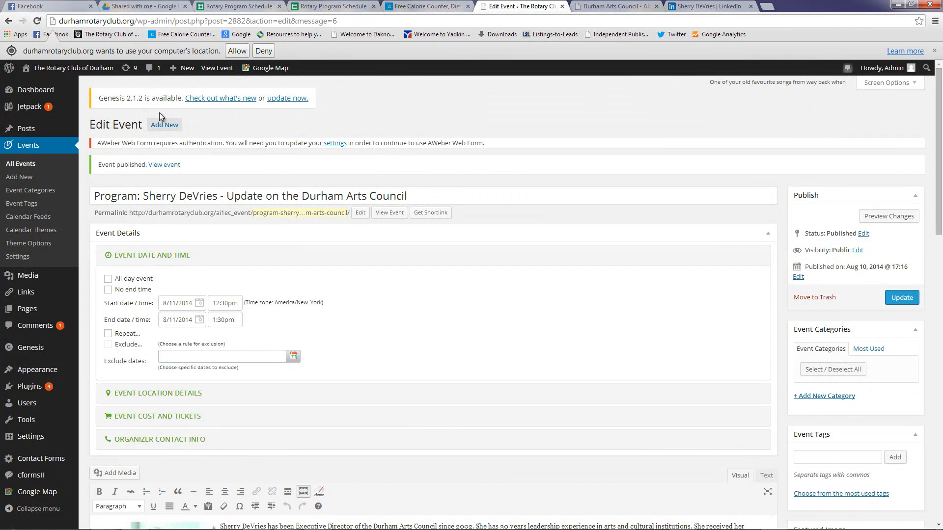
mouse_move(61, 72)
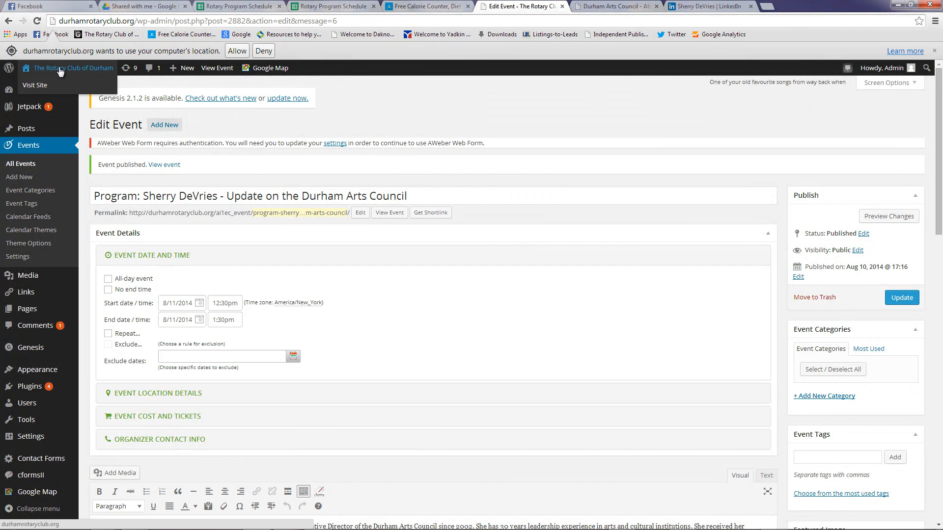
On the public site's Calendar page, switch from Agenda to Month view for August 2014
left_click(34, 86)
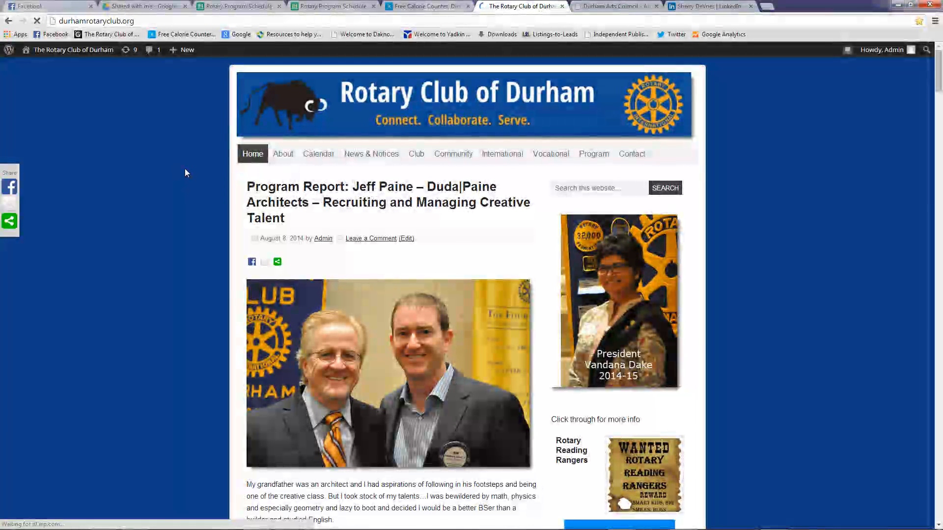
left_click(320, 155)
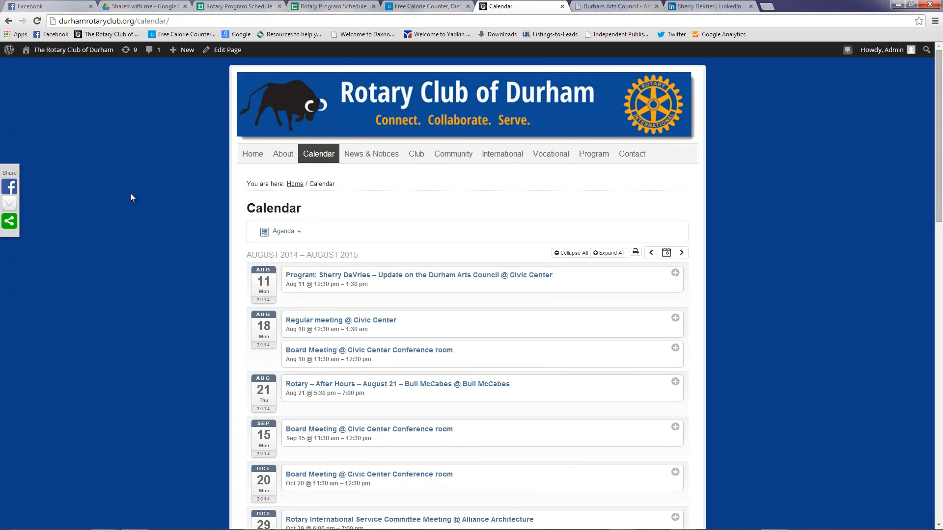
left_click(287, 239)
left_click(294, 231)
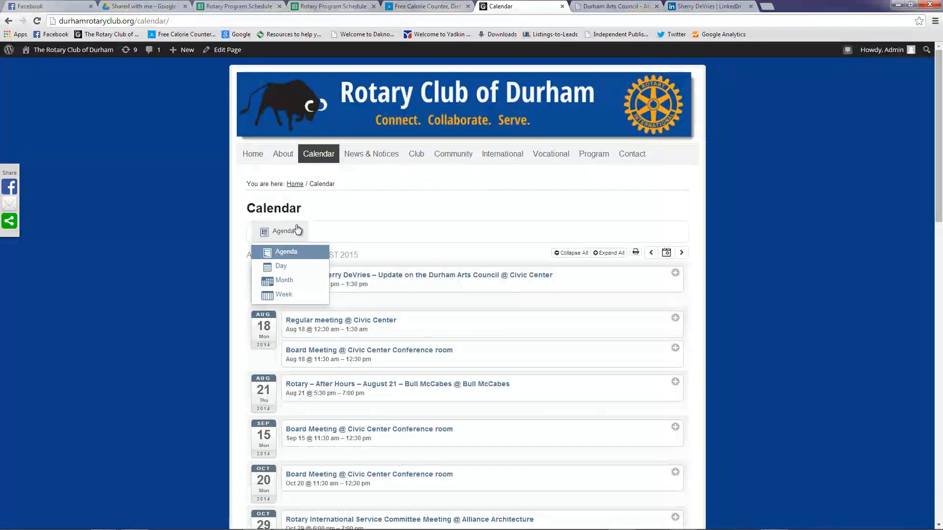
left_click(283, 281)
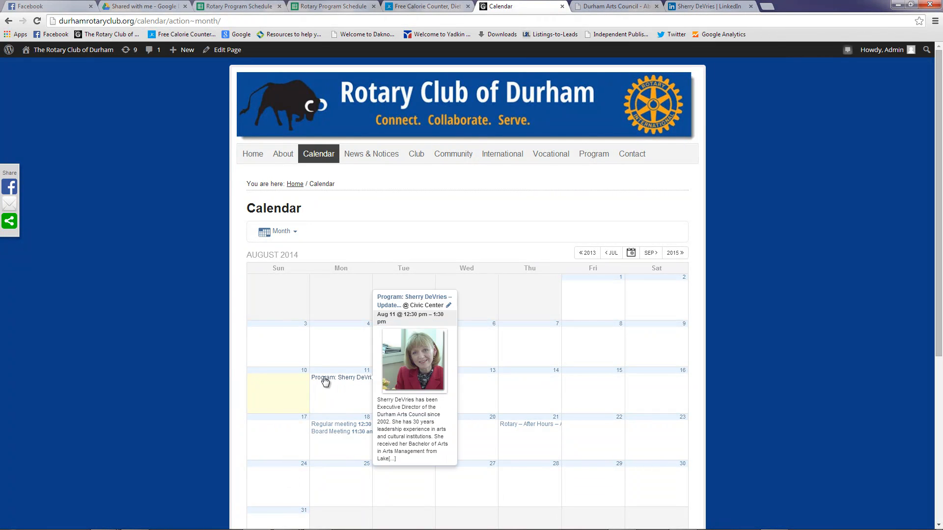
mouse_move(338, 382)
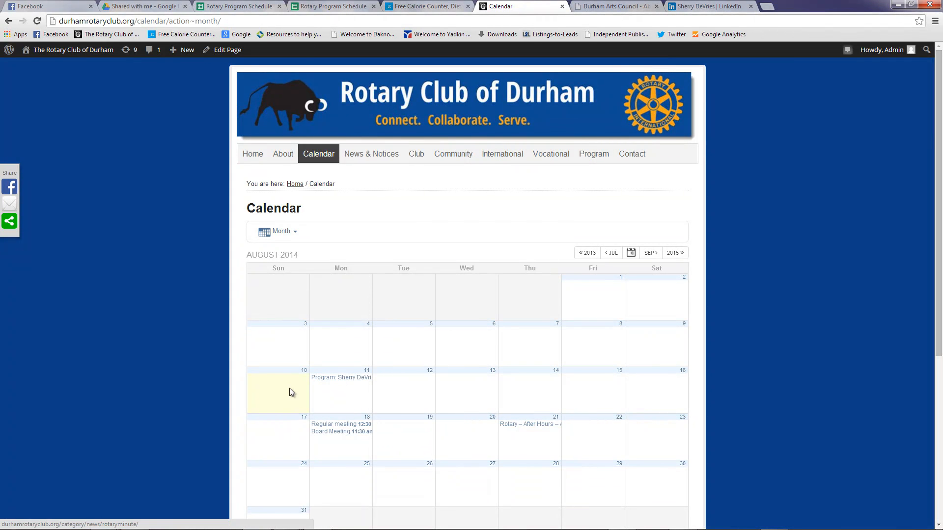
Open the August 11 event from the month view, then return to the Calendar
left_click(334, 377)
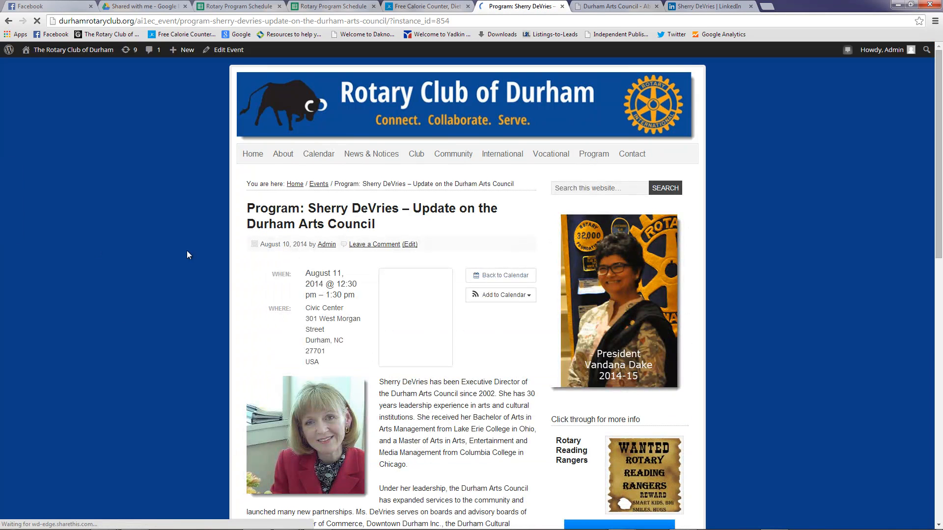
scroll(100, 279, "down", 5)
scroll(100, 279, "up", 5)
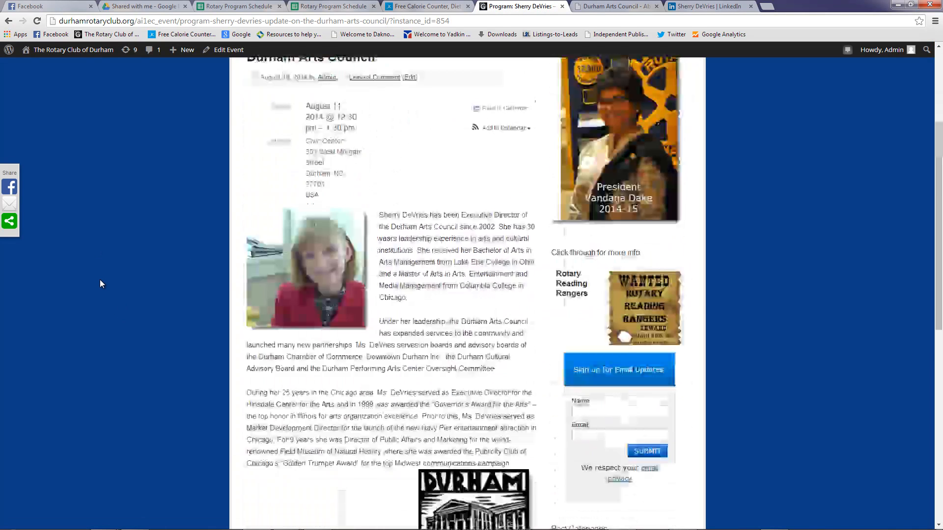
left_click(307, 165)
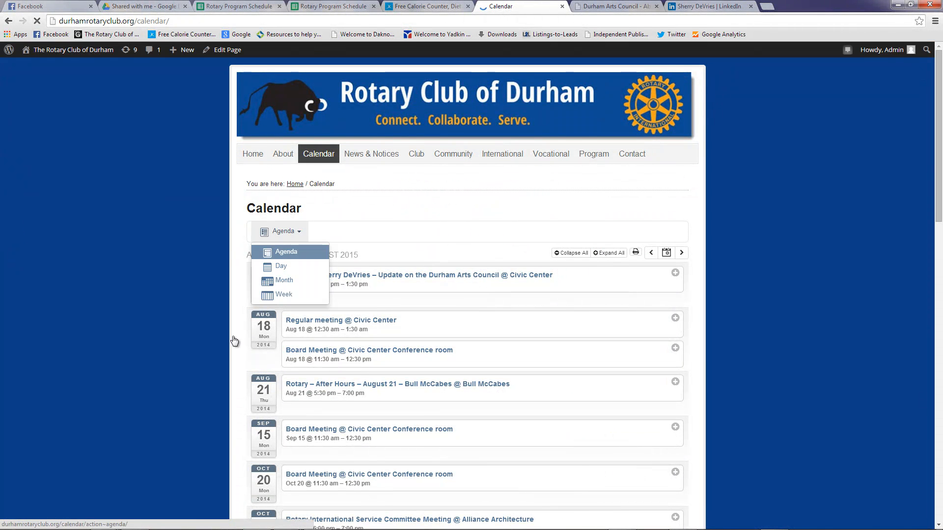
Expand the event, open its full page via Read more, and scroll to Upcoming Events
left_click(301, 279)
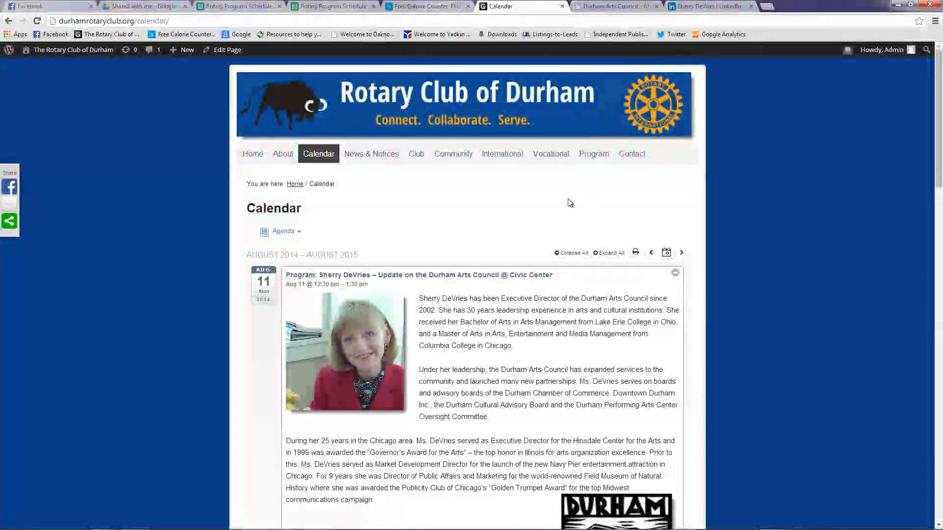
scroll(602, 316, "down", 4)
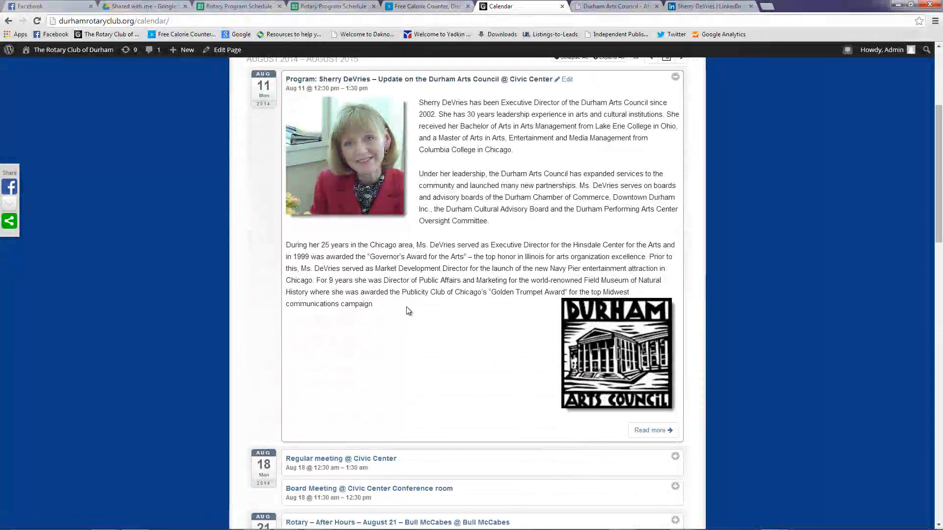
scroll(437, 339, "up", 3)
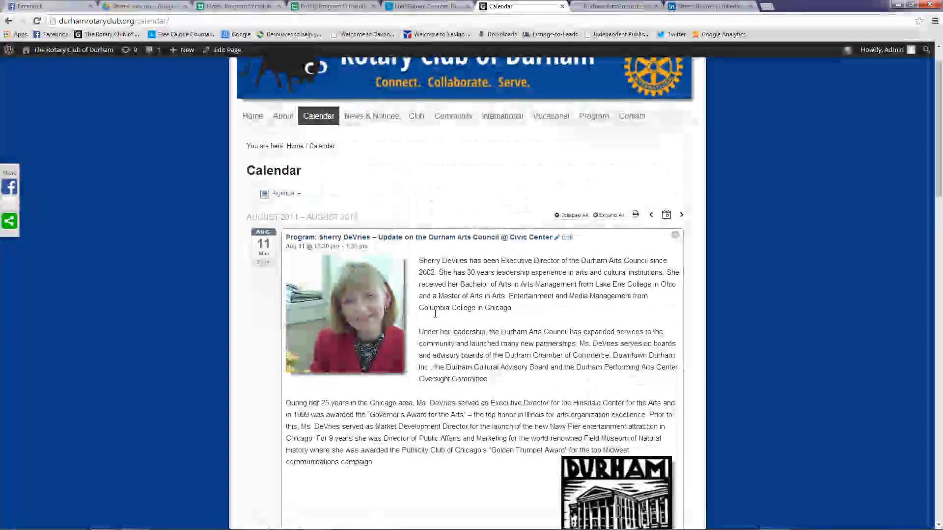
scroll(462, 316, "down", 3)
left_click(653, 422)
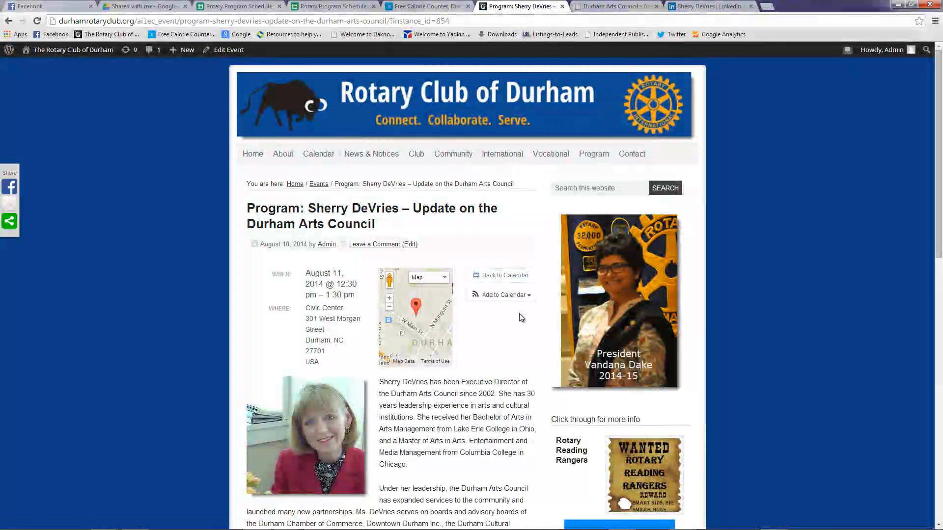
scroll(169, 274, "down", 10)
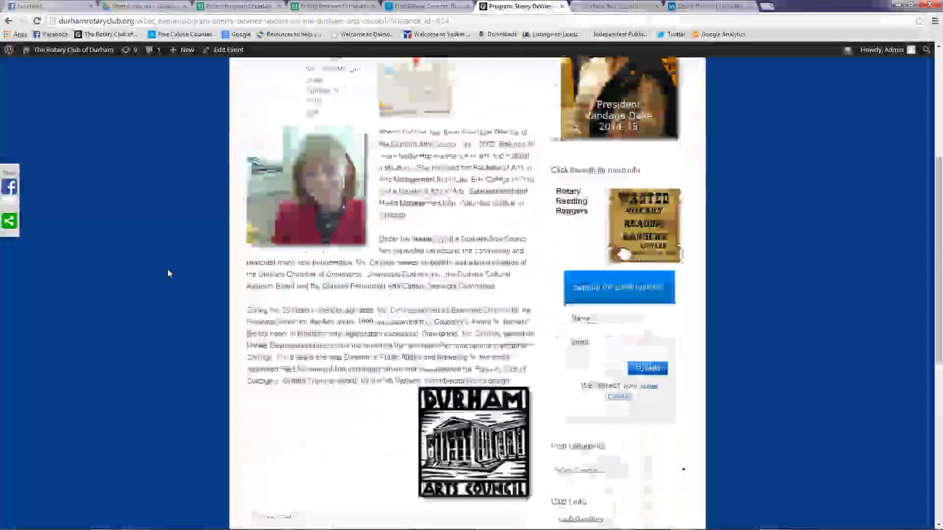
scroll(168, 271, "down", 2)
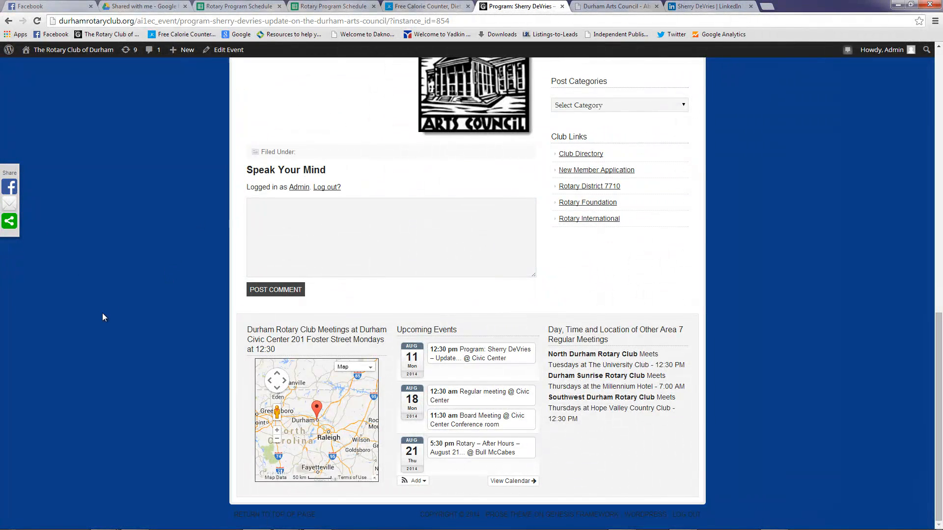
mouse_move(486, 357)
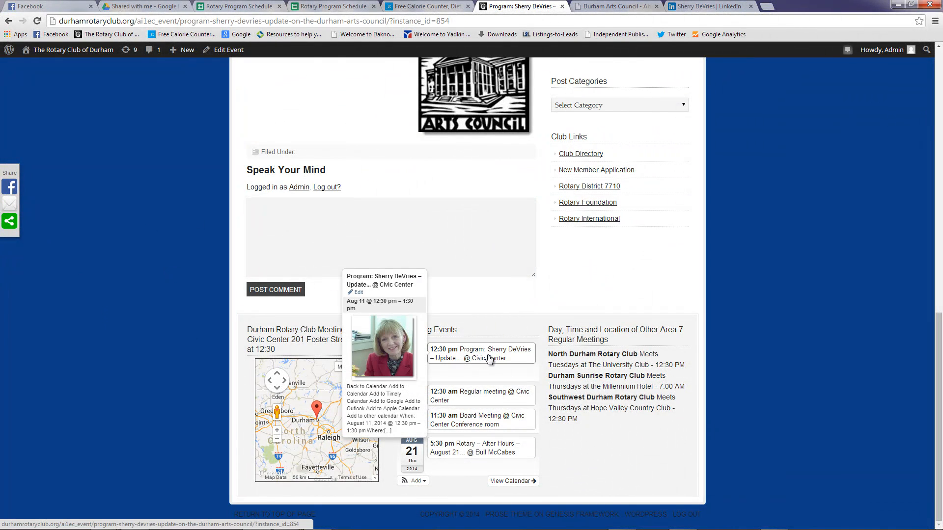